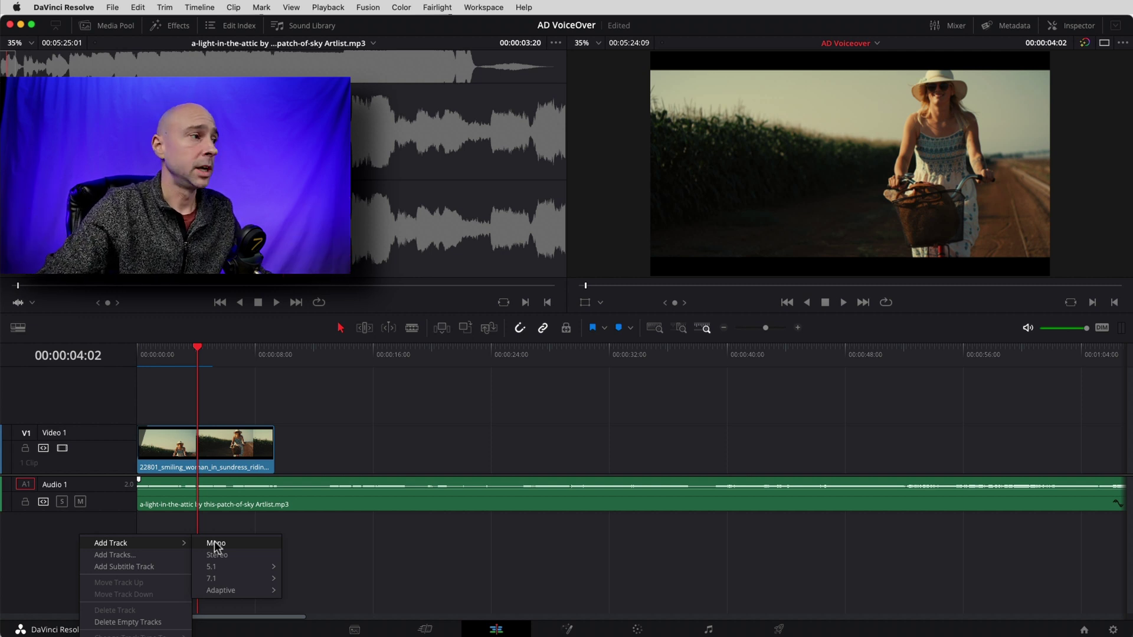
Add a mono Audio 2 track below the music track and rename it VO.
left_click(215, 543)
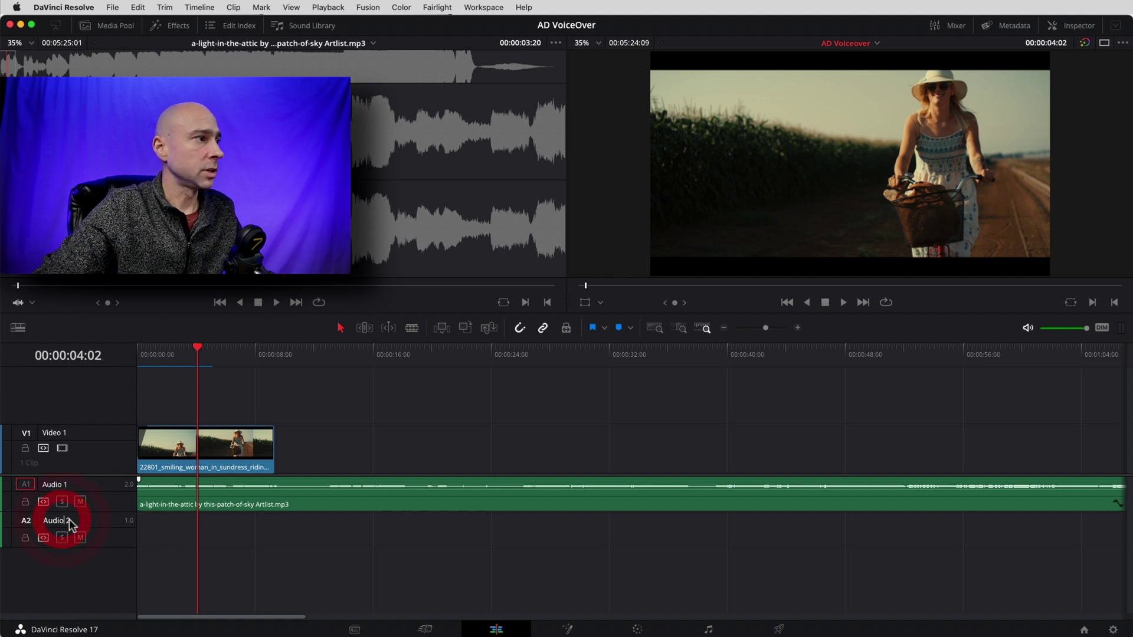
left_click(44, 521)
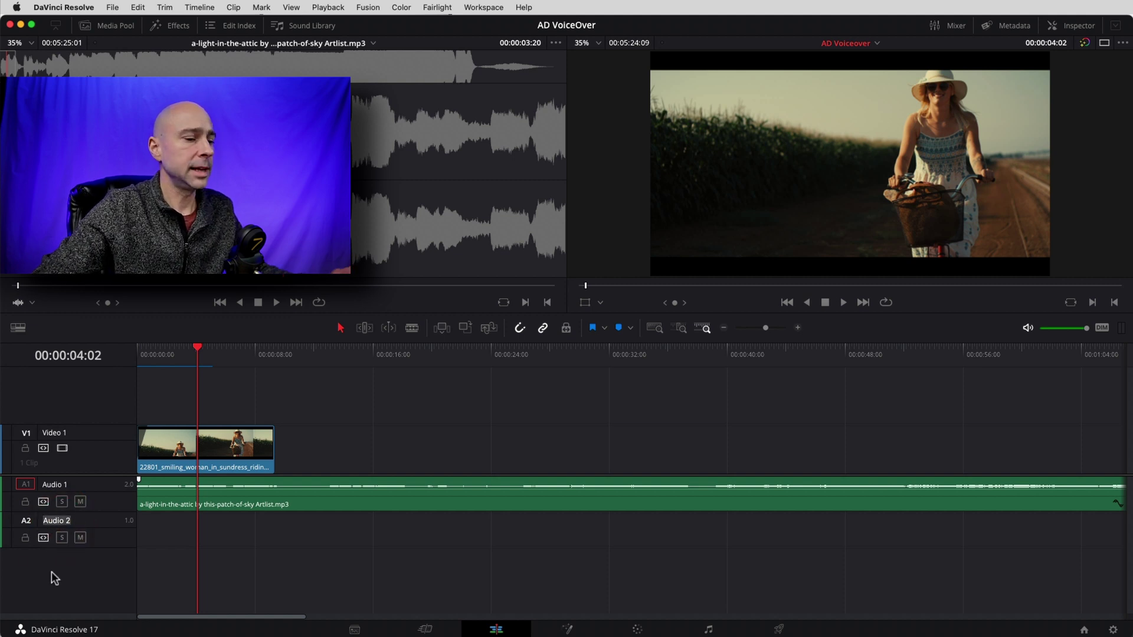
type("VO")
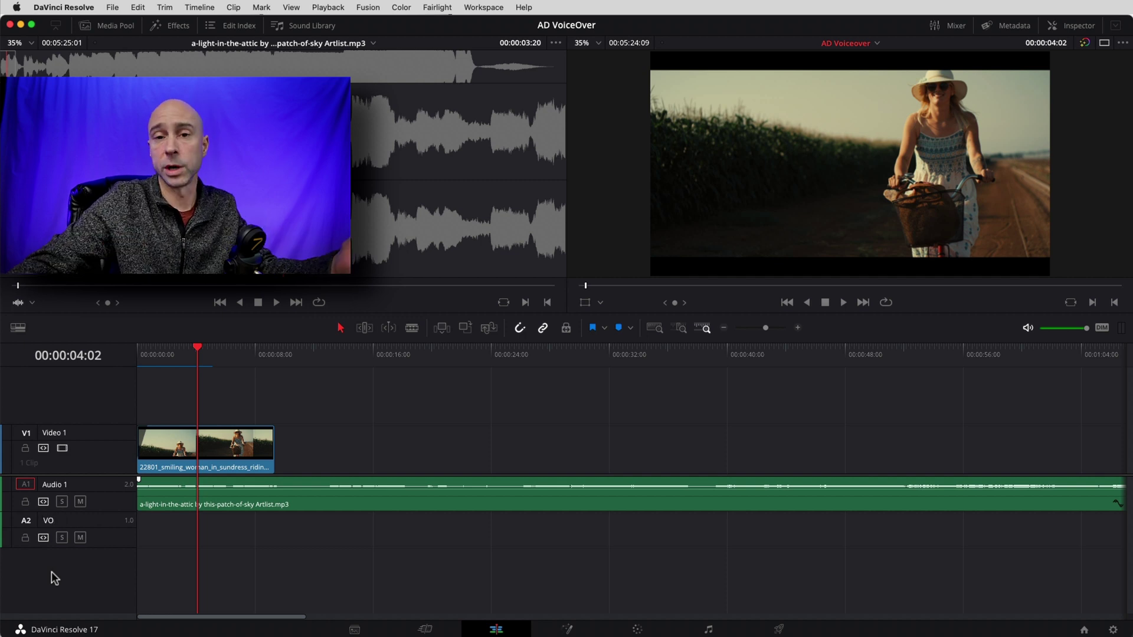
key("Return")
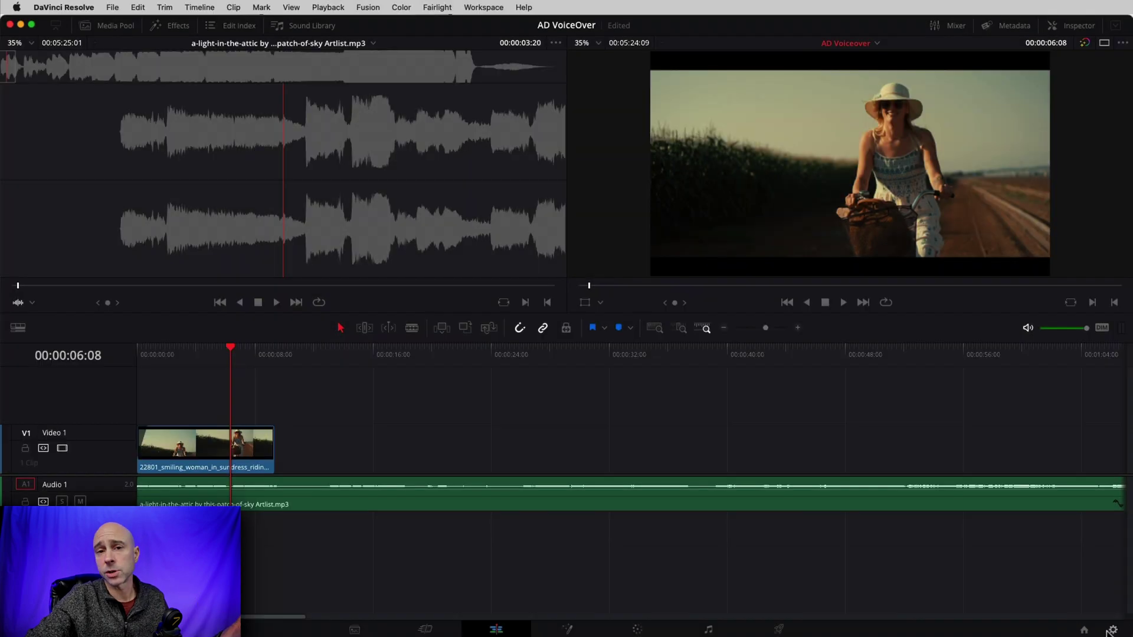
Show the Capture and Playback page of the File menu's Project Settings.
left_click(111, 8)
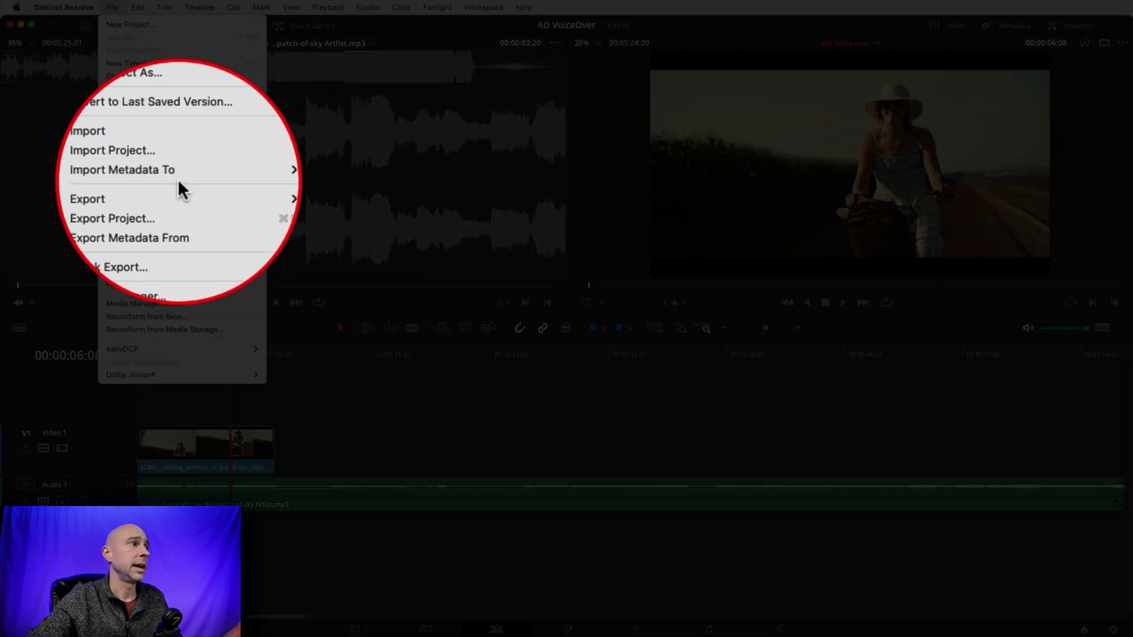
left_click(177, 271)
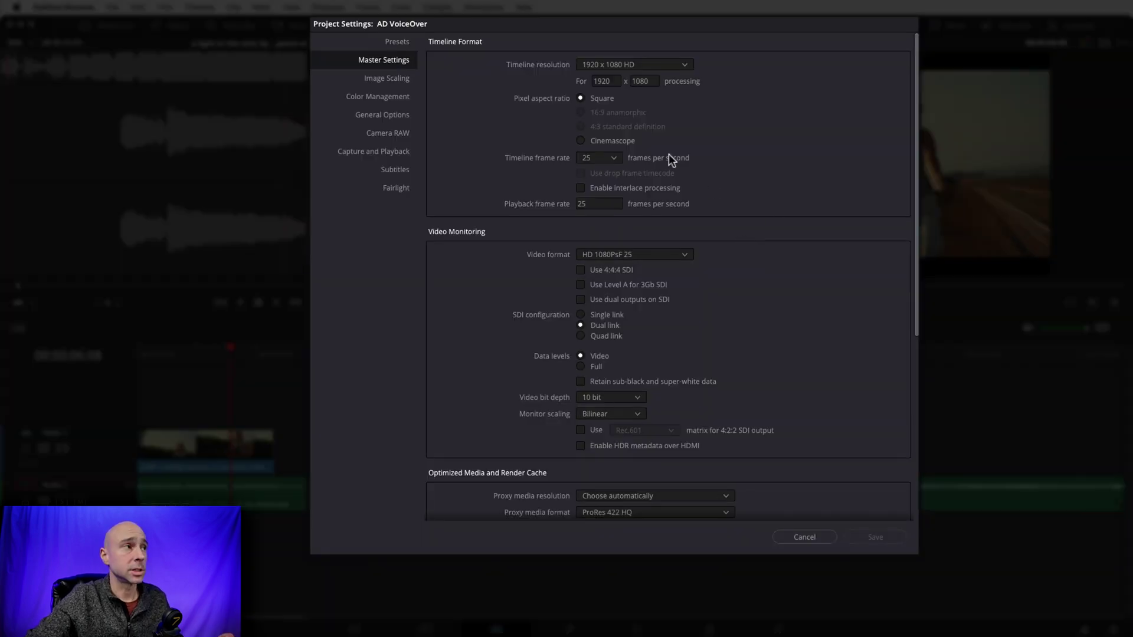
left_click(392, 151)
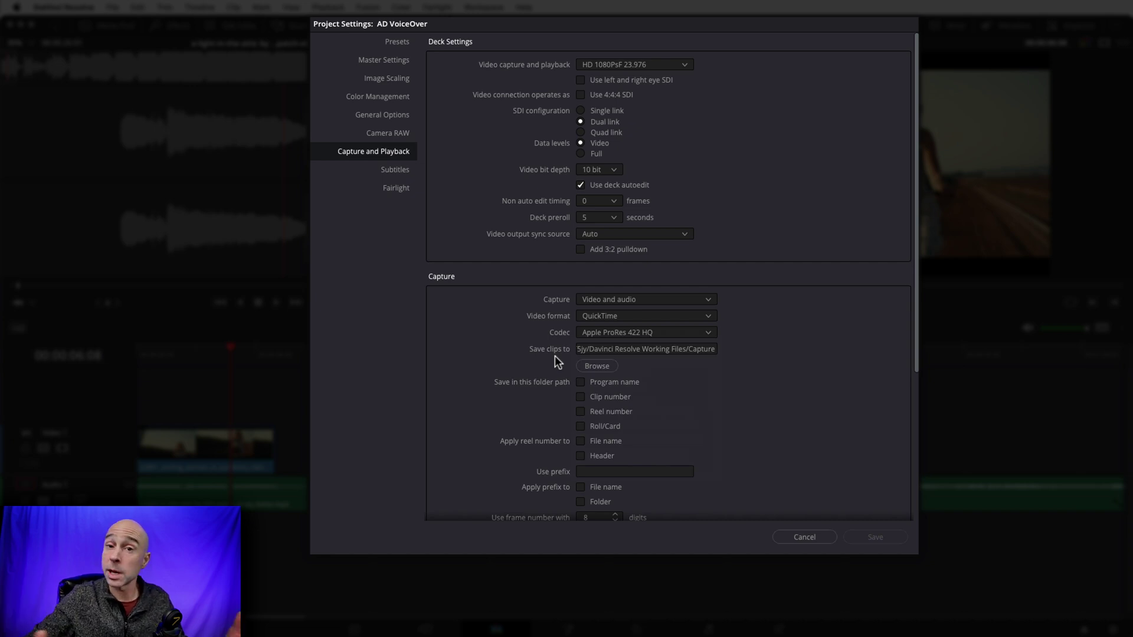
Set captured clips to save into the 20211117_Ryerson AD Voiceover Video Audio folder and save the settings.
left_click(595, 366)
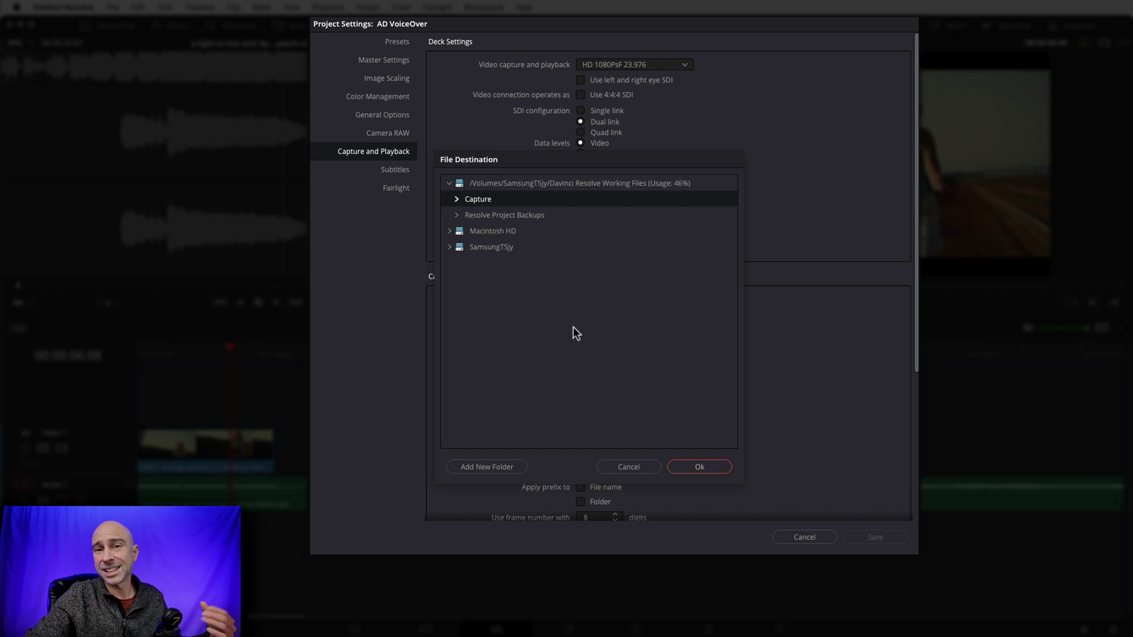
left_click(449, 246)
scroll(483, 248, "down", 5)
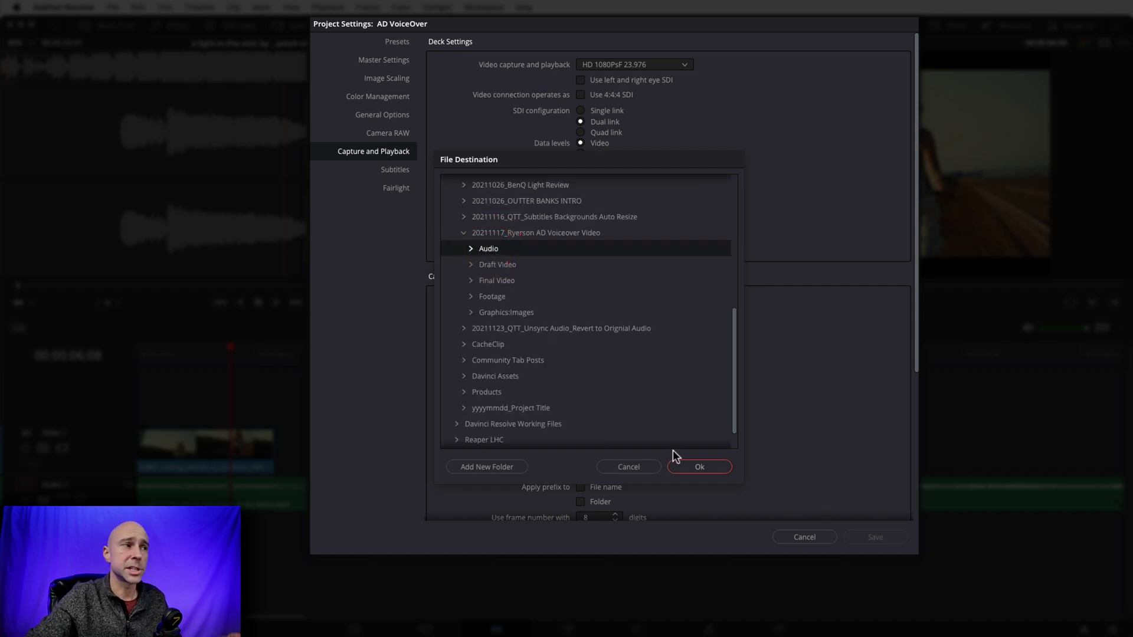
left_click(697, 468)
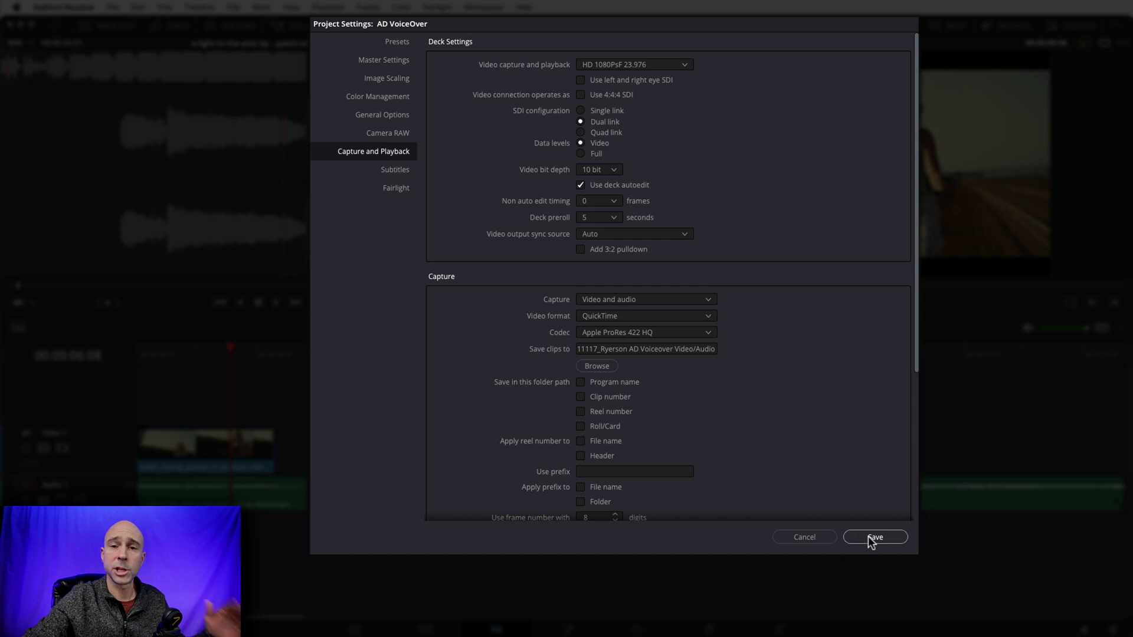
left_click(869, 537)
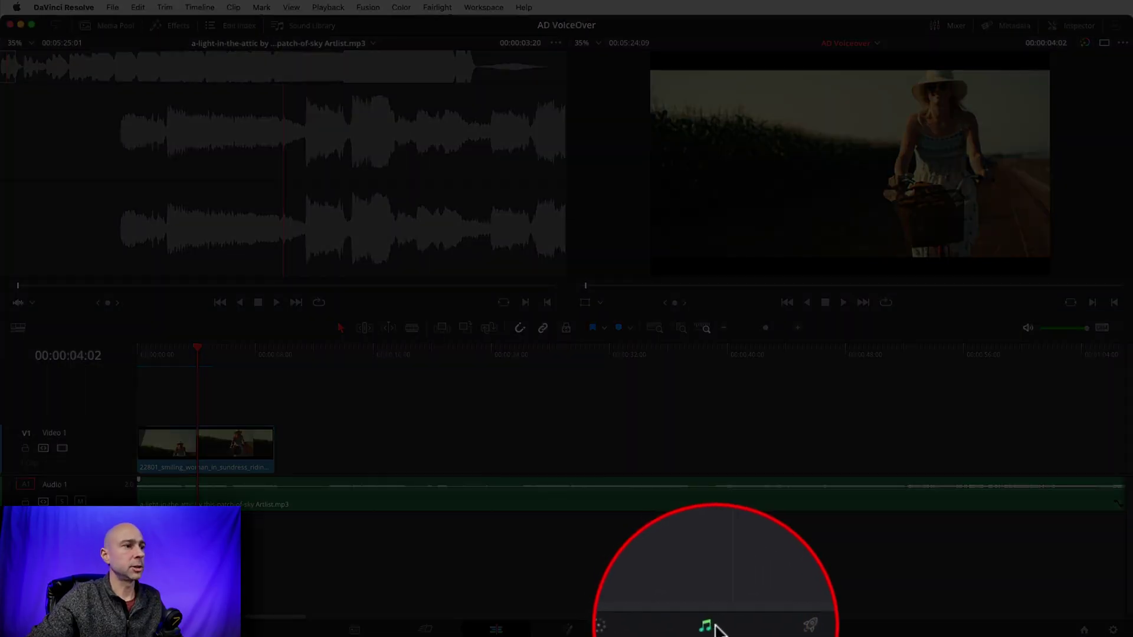
Switch to the Fairlight page and bring up the Patch Input/Output window.
left_click(707, 627)
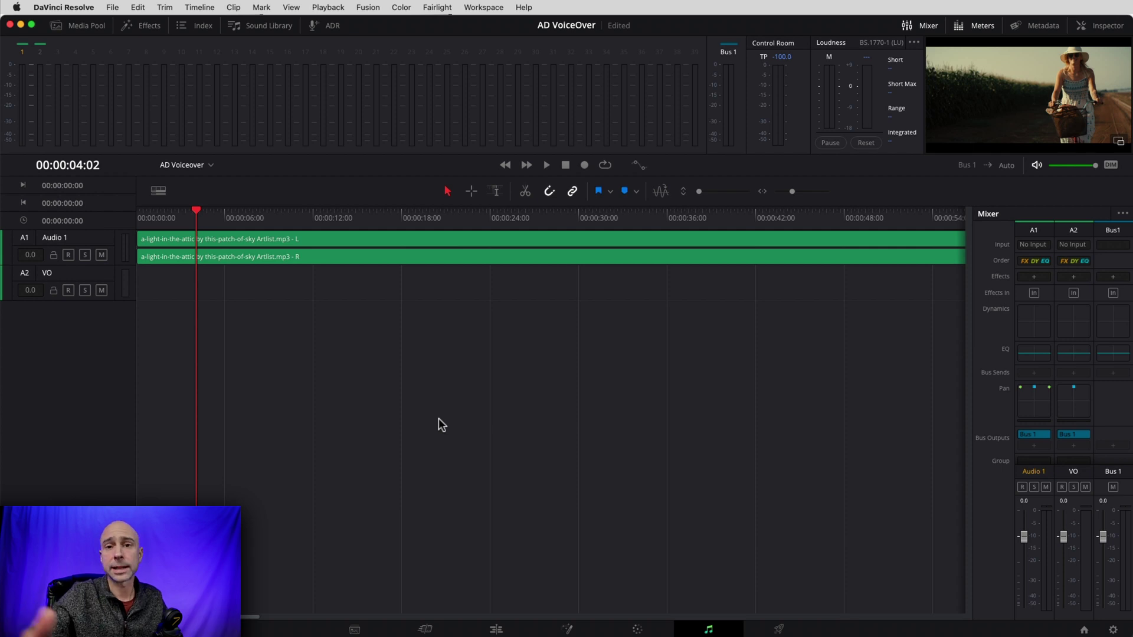
left_click(428, 328)
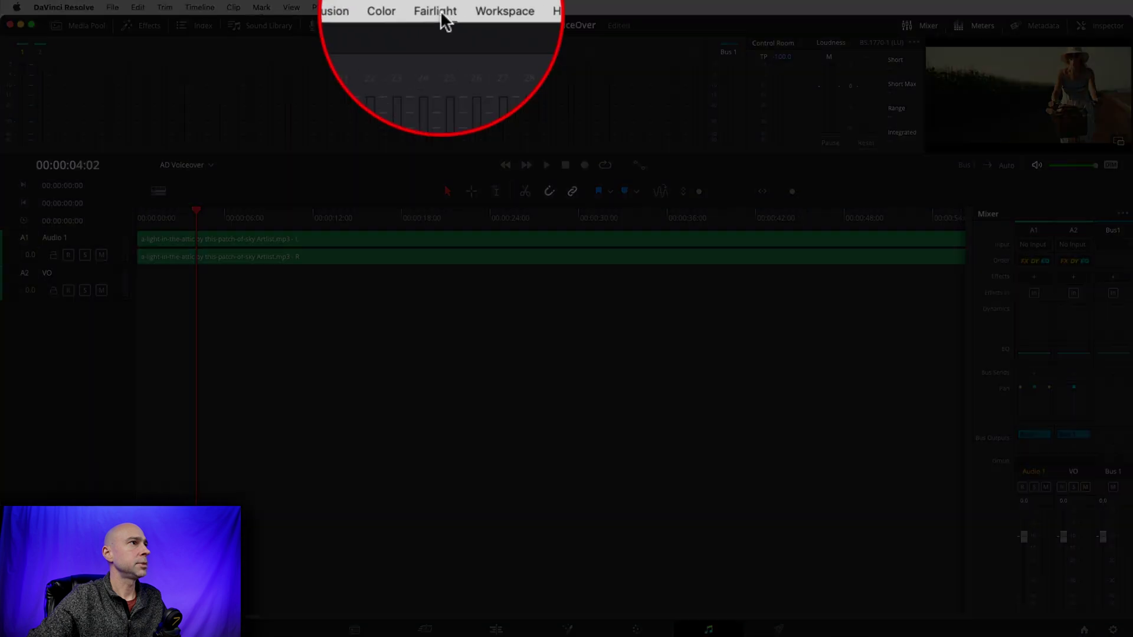
left_click(440, 11)
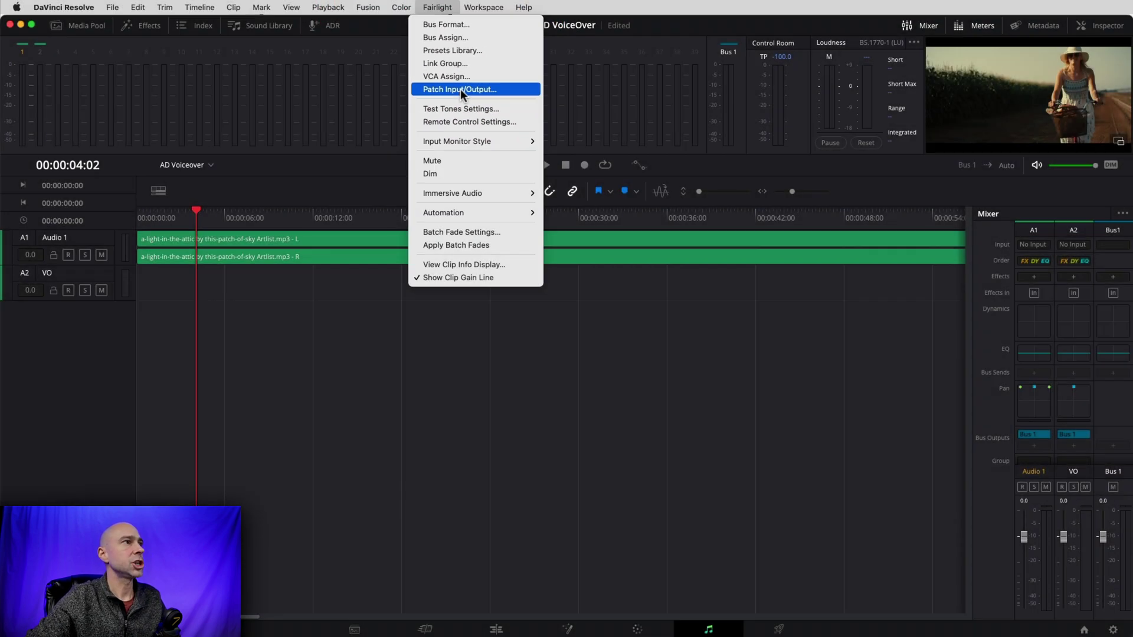
left_click(460, 90)
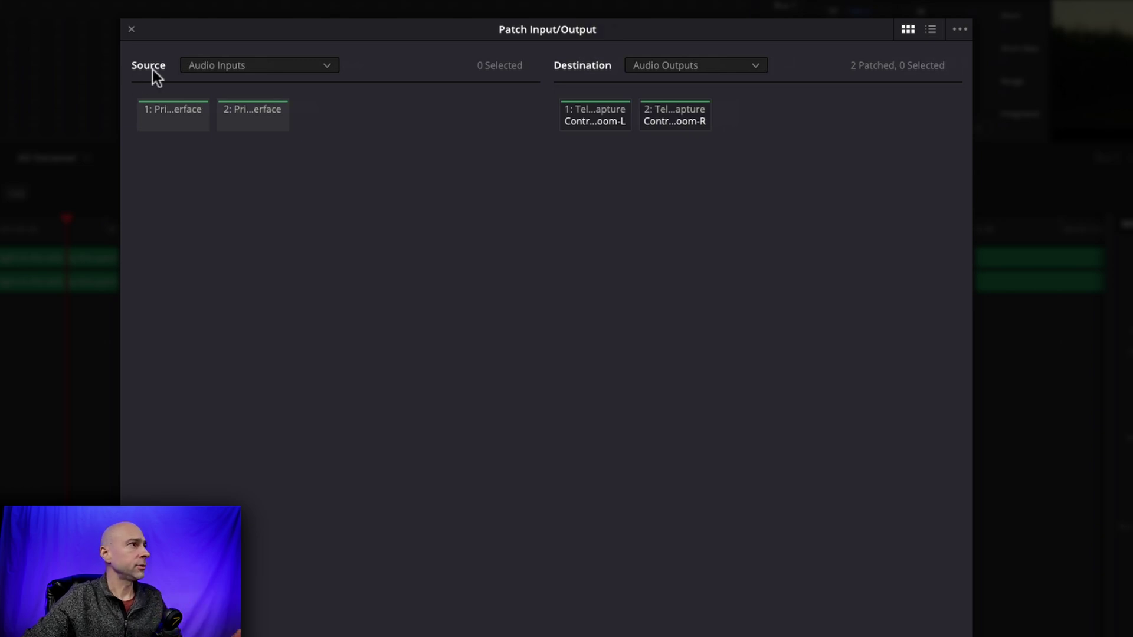
Keep Audio Inputs as the patch source and show the destination type choices.
left_click(264, 67)
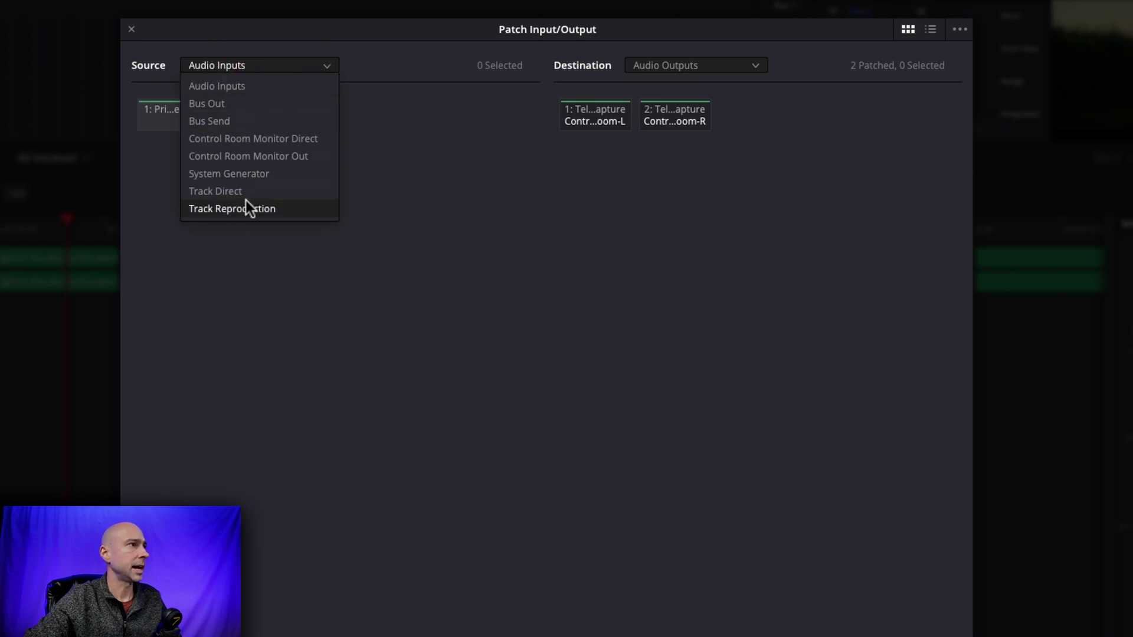
left_click(251, 87)
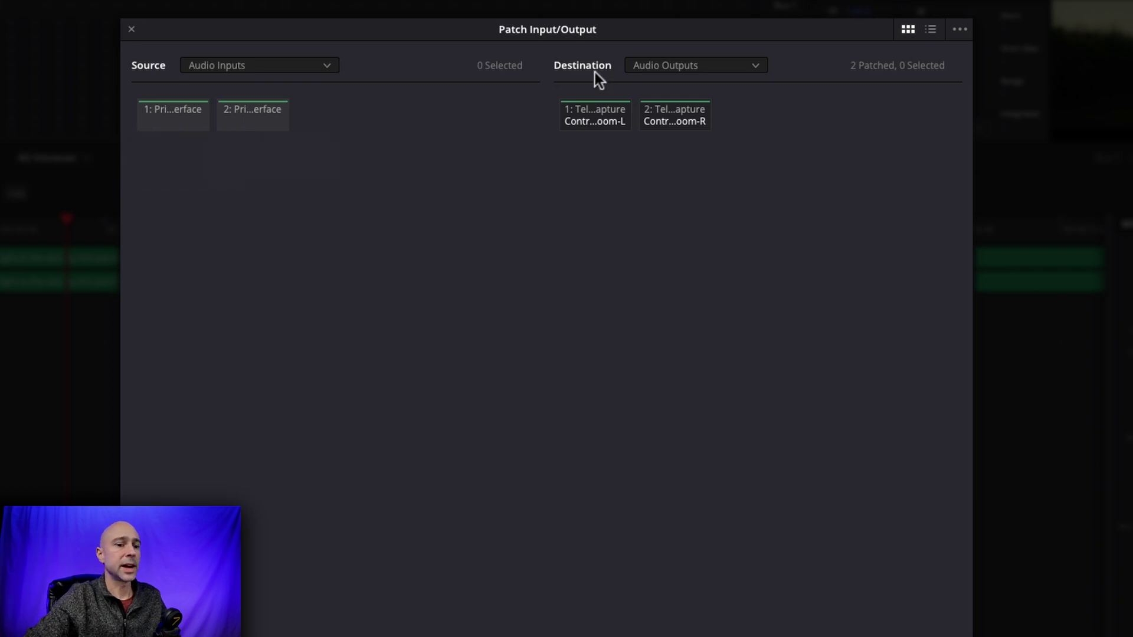
left_click(700, 70)
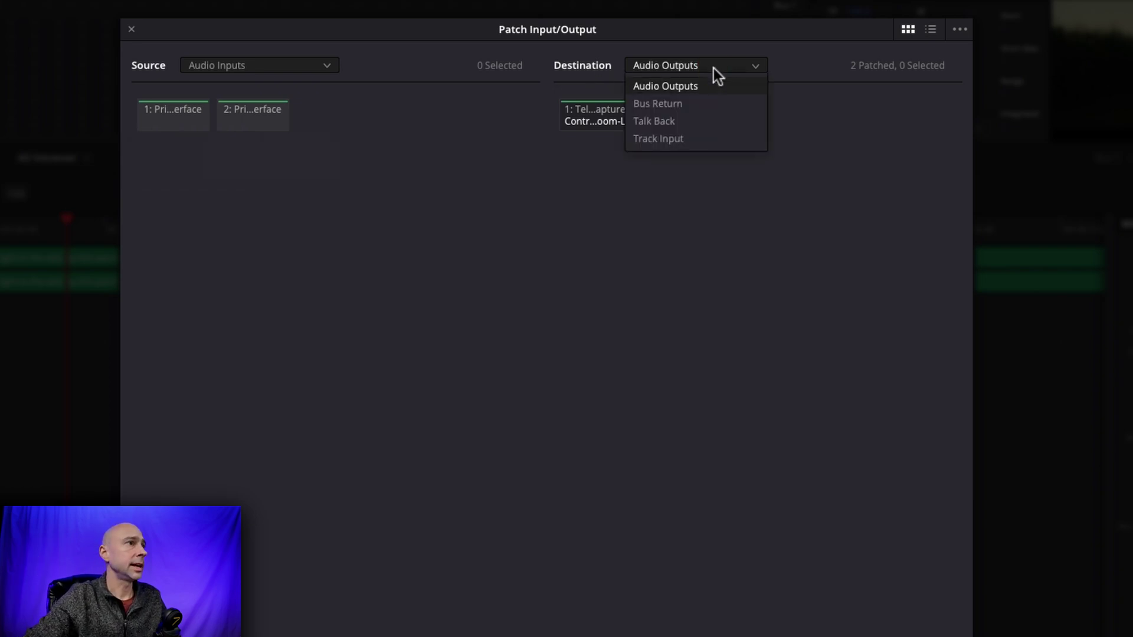
Set the patch destination to Track Input and choose the VO track.
left_click(695, 138)
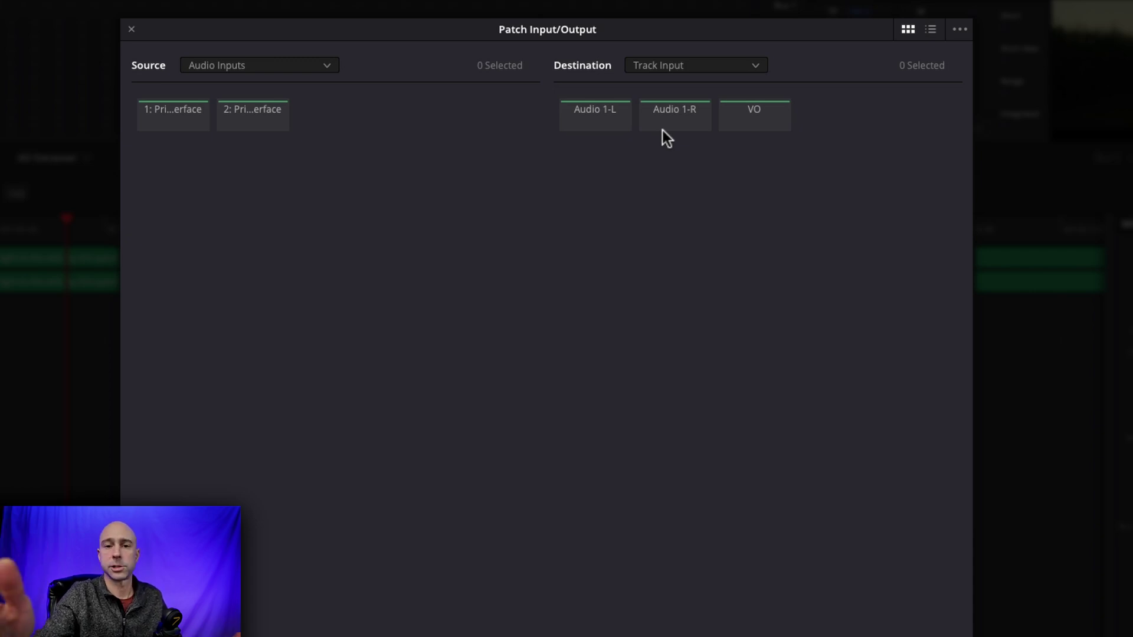
left_click(763, 125)
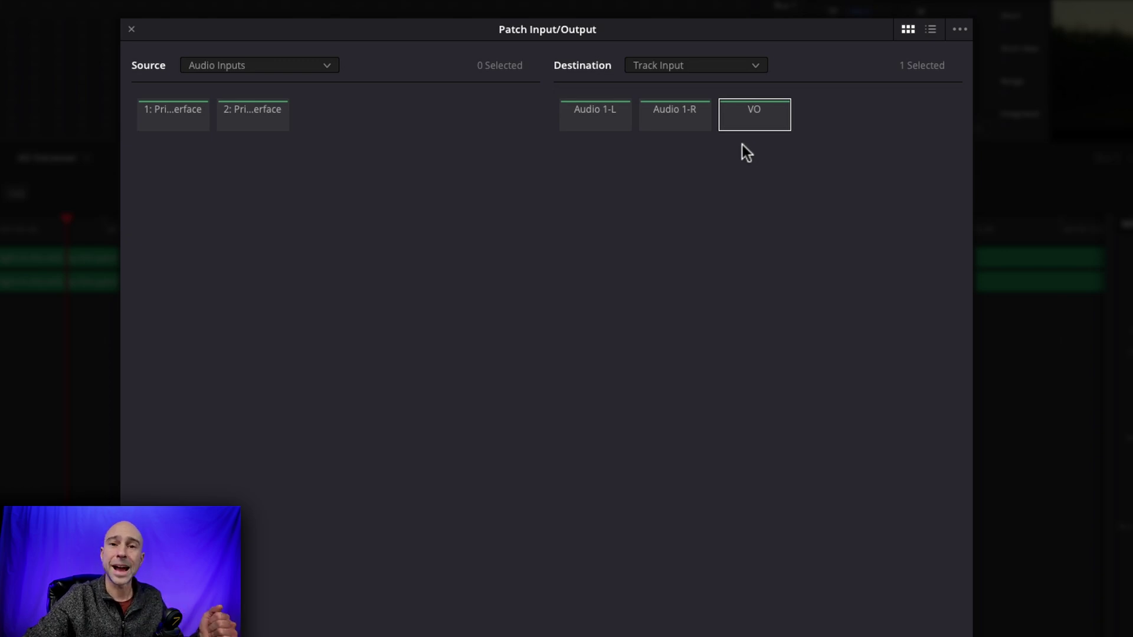
left_click(745, 123)
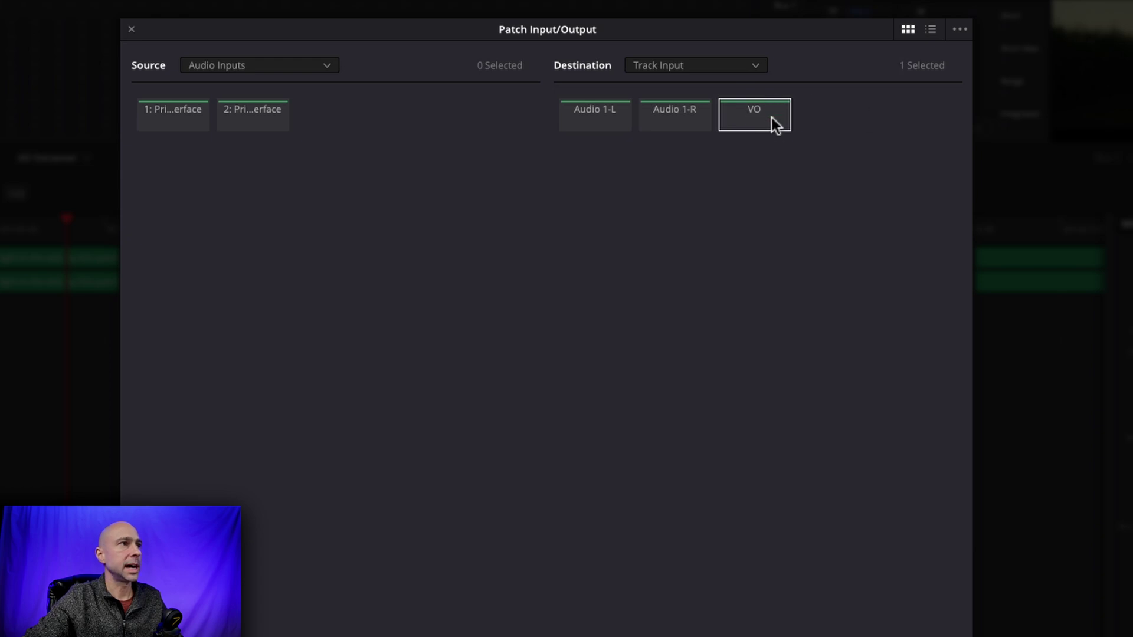
Patch audio input 1 into the VO track and close the patching window.
left_click(174, 118)
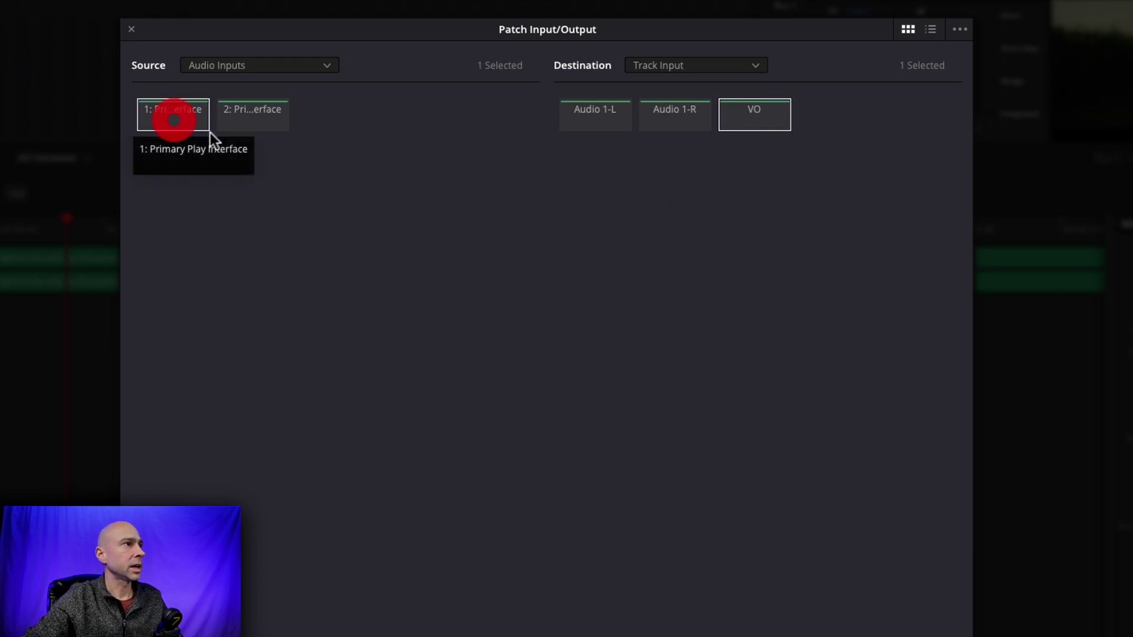
left_click(239, 109)
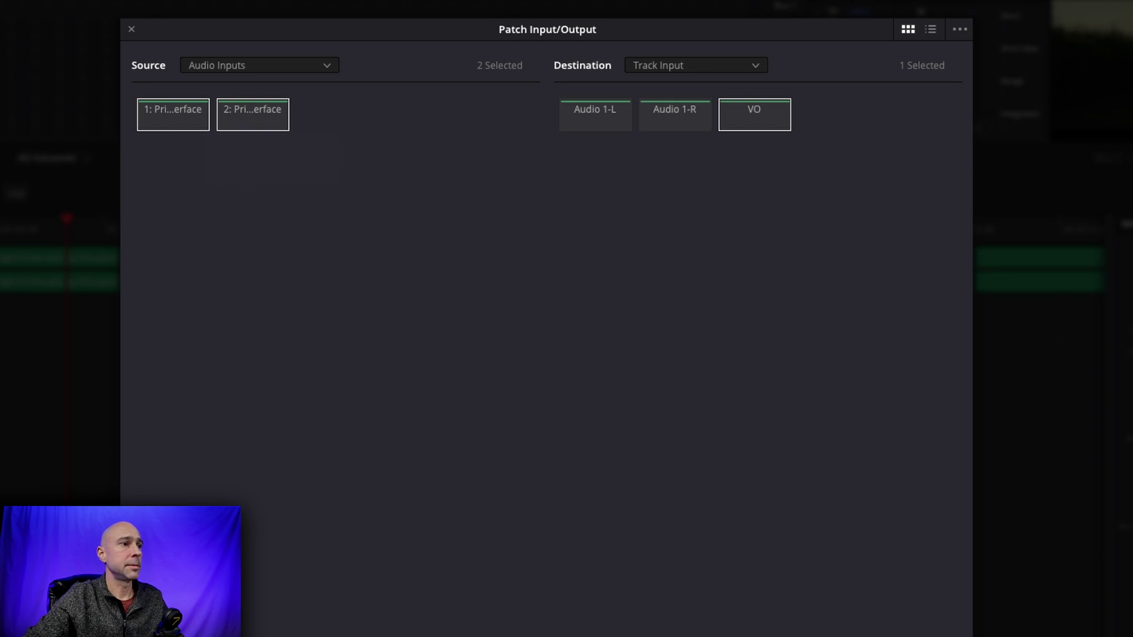
left_click(901, 629)
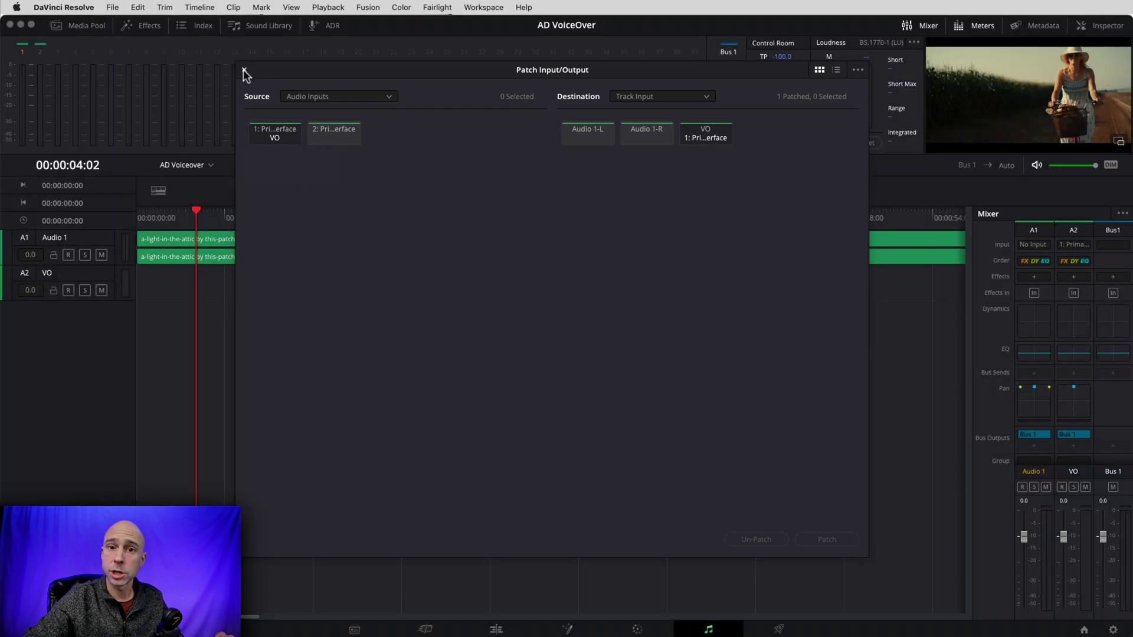
left_click(243, 69)
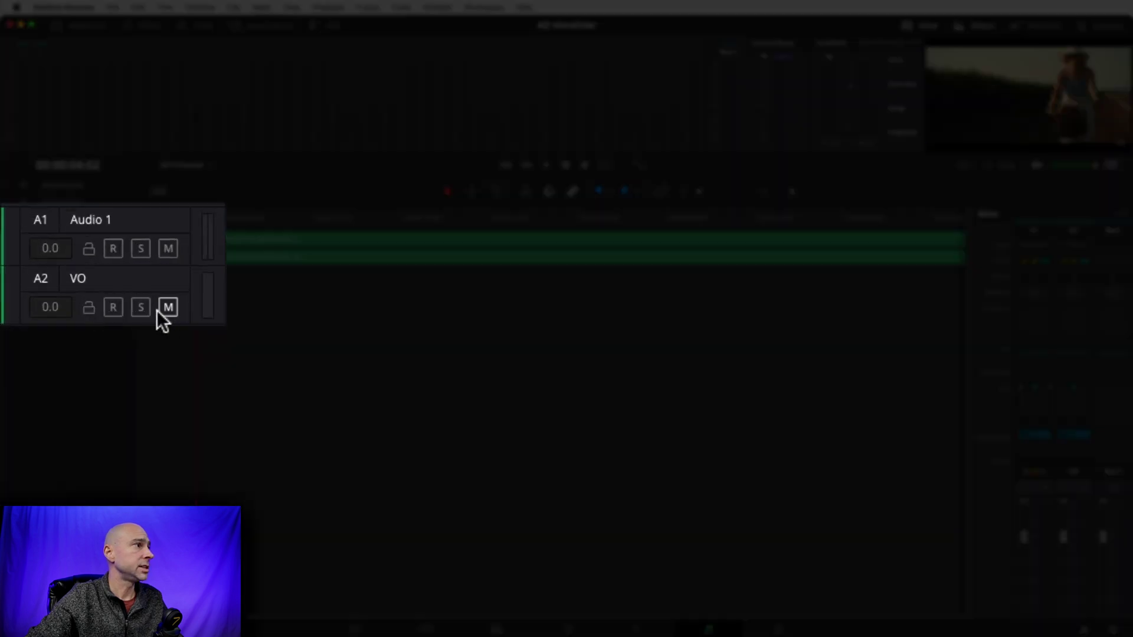
Arm track A2 VO for recording.
left_click(112, 308)
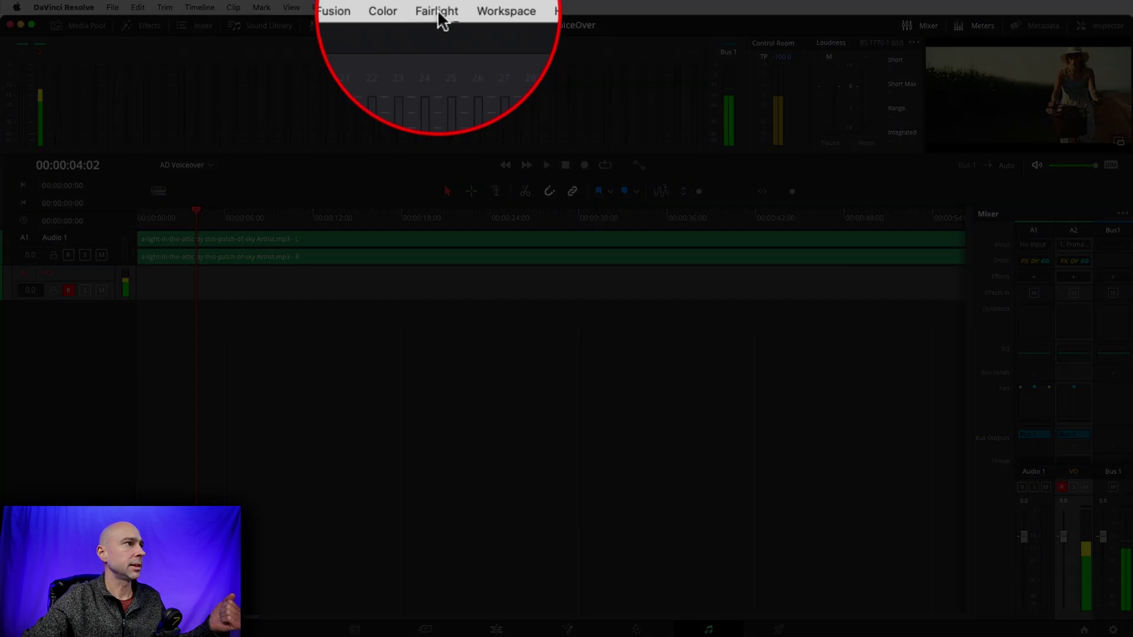
Set Fairlight's Input Monitor Style to Record.
left_click(438, 8)
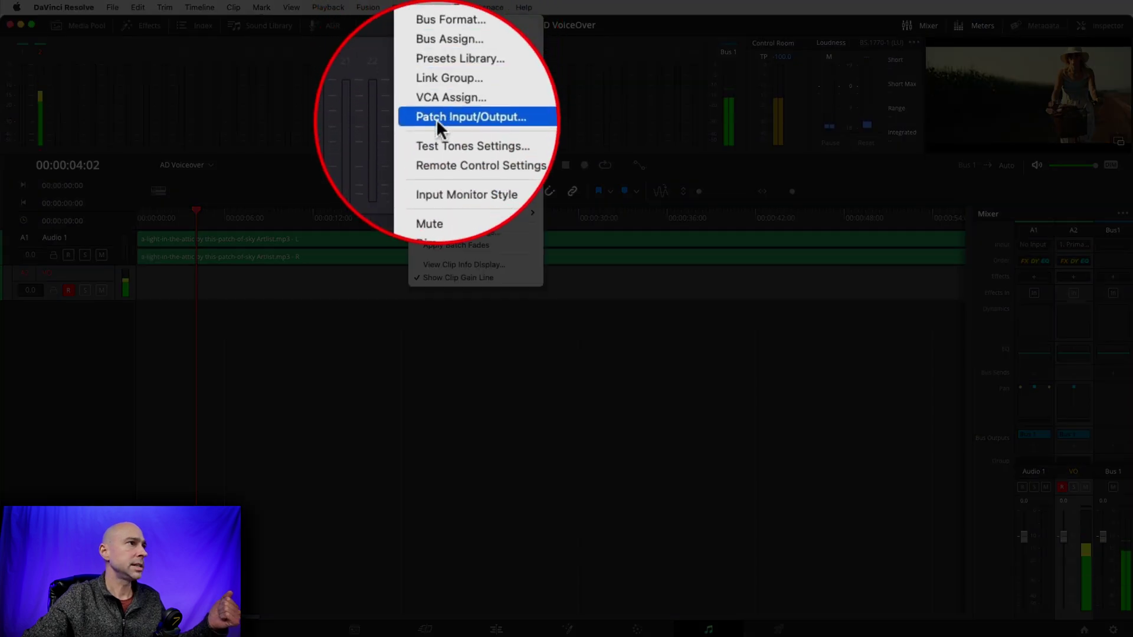
mouse_move(451, 141)
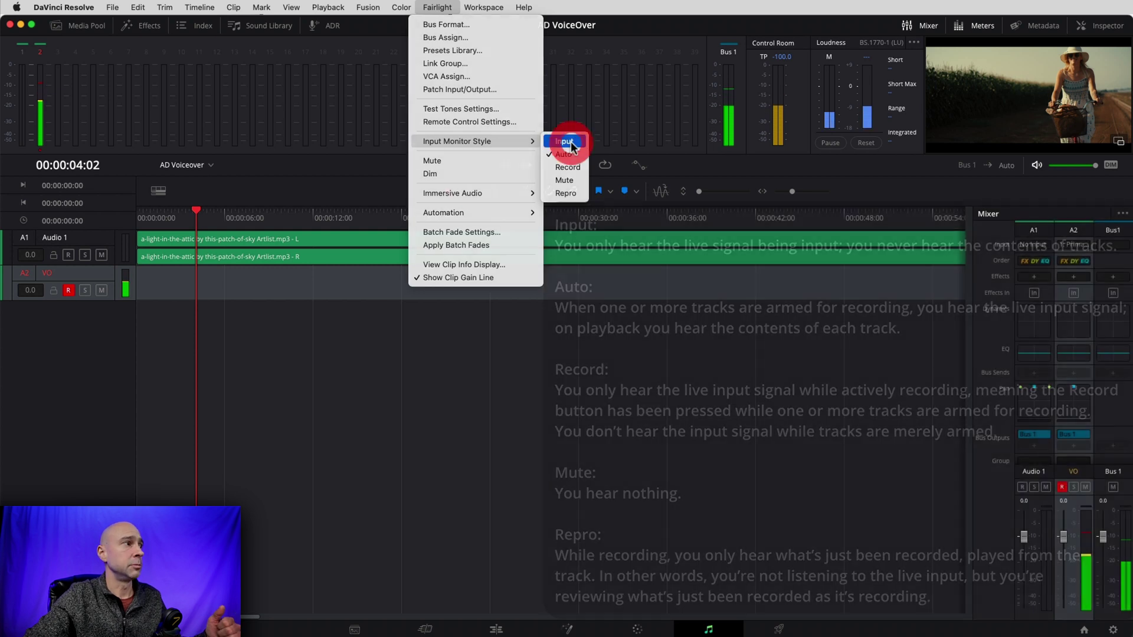
left_click(564, 142)
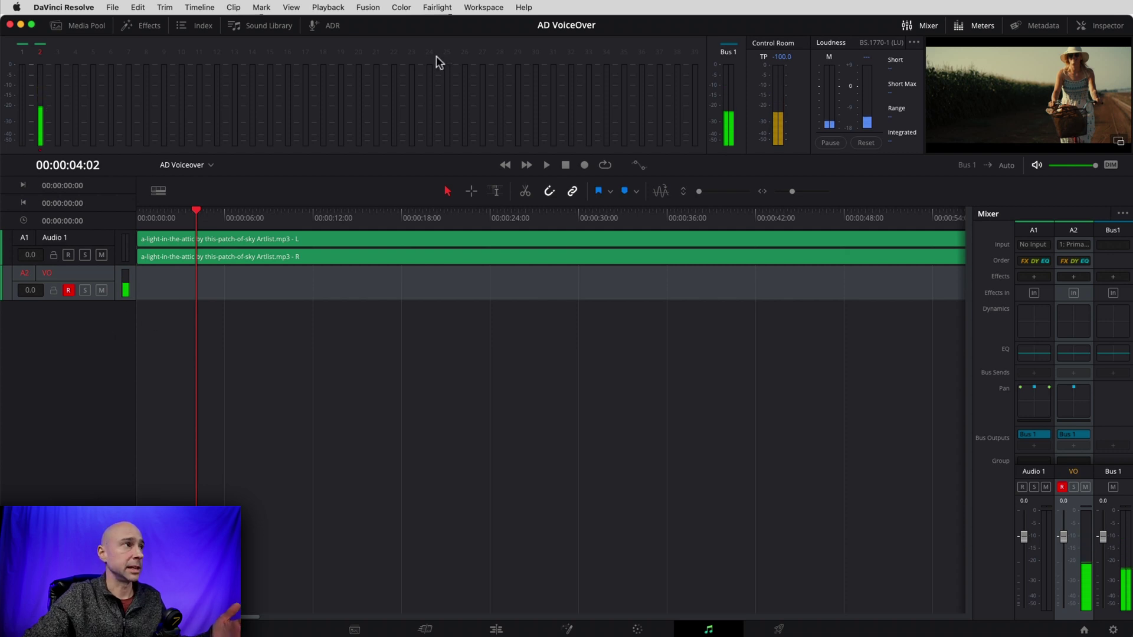
left_click(436, 7)
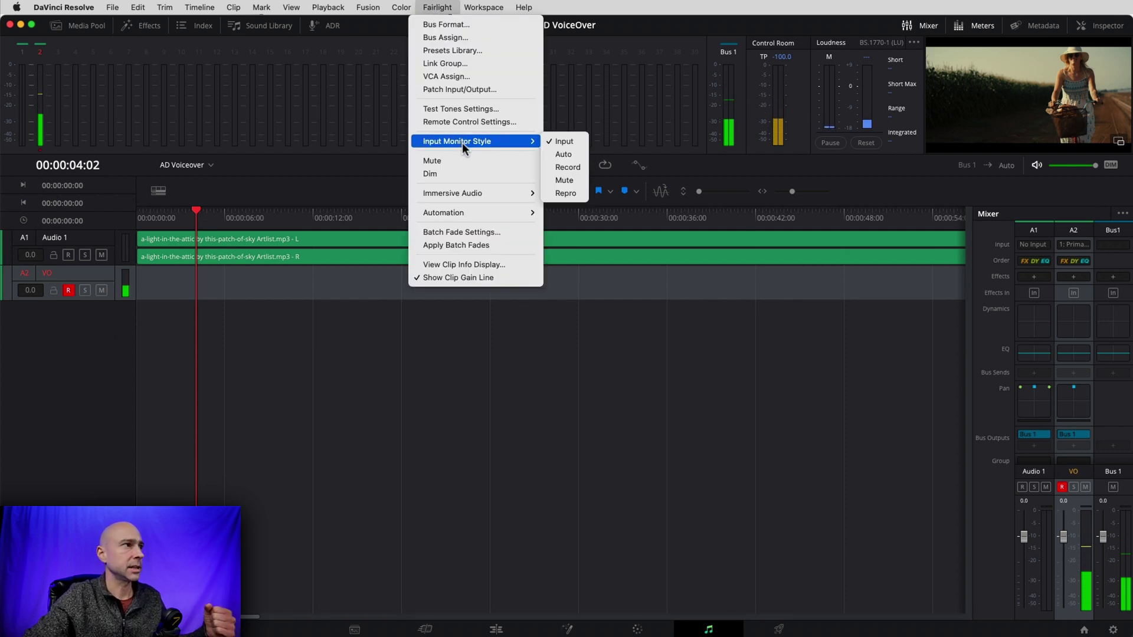
left_click(575, 168)
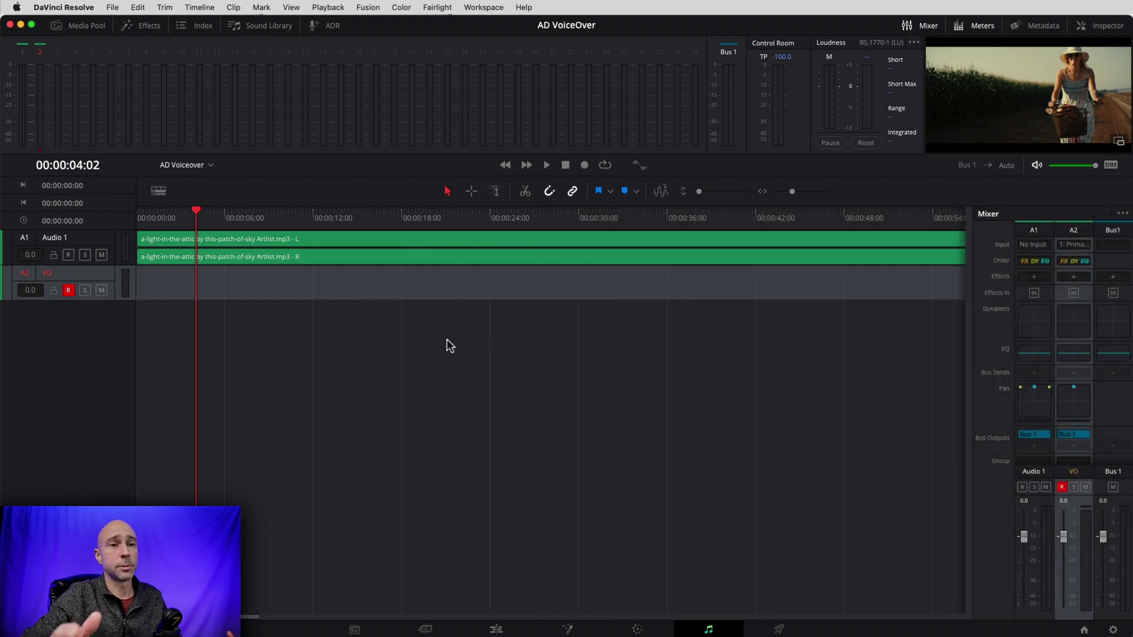
left_click(437, 7)
mouse_move(497, 137)
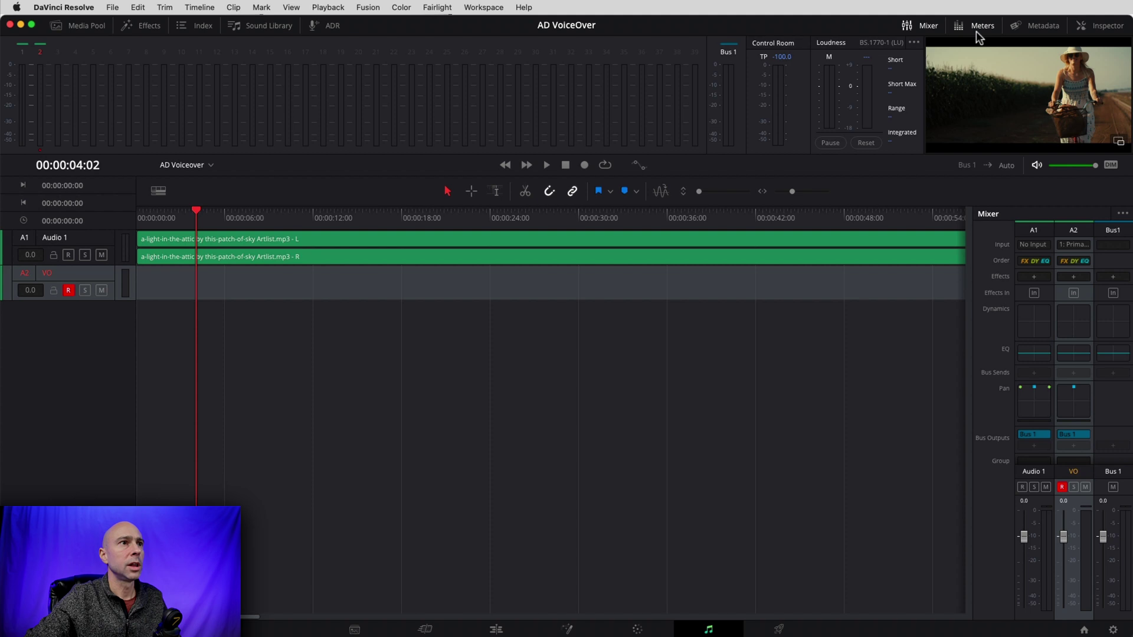
left_click(975, 26)
left_click(976, 26)
left_click(976, 27)
left_click(976, 27)
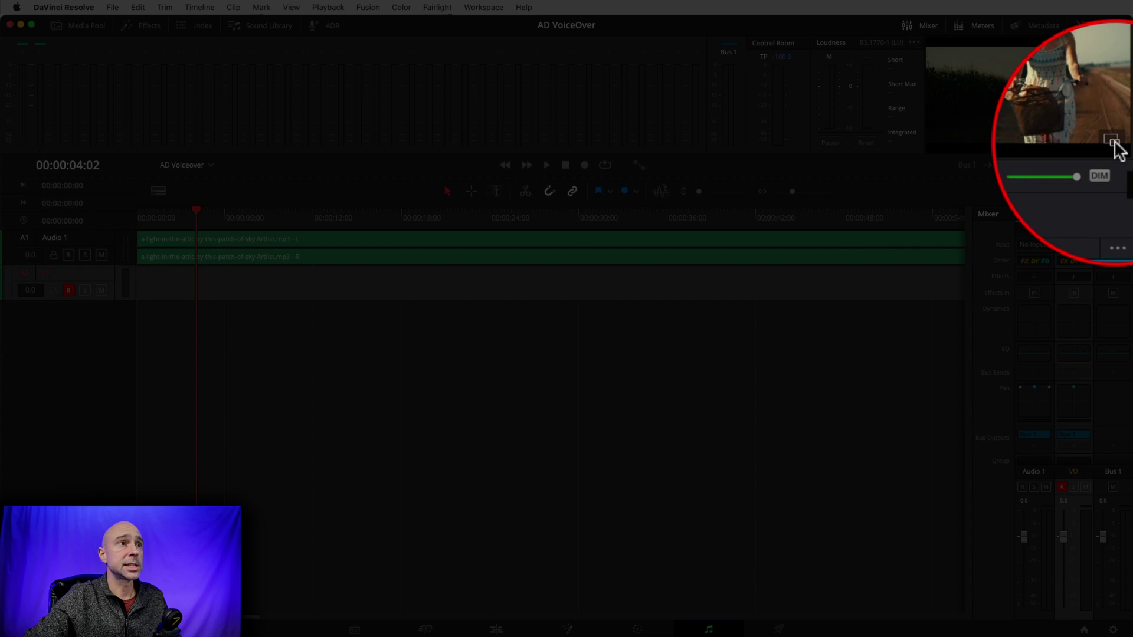
left_click(1115, 147)
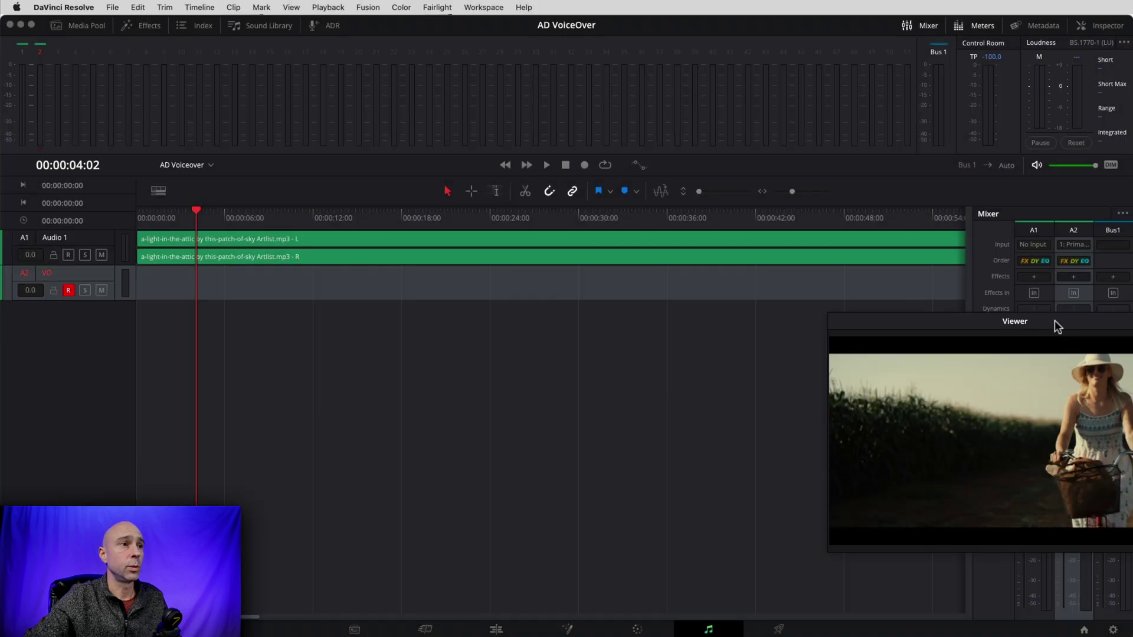
left_click_drag(1054, 323, 647, 46)
left_click_drag(800, 274, 726, 293)
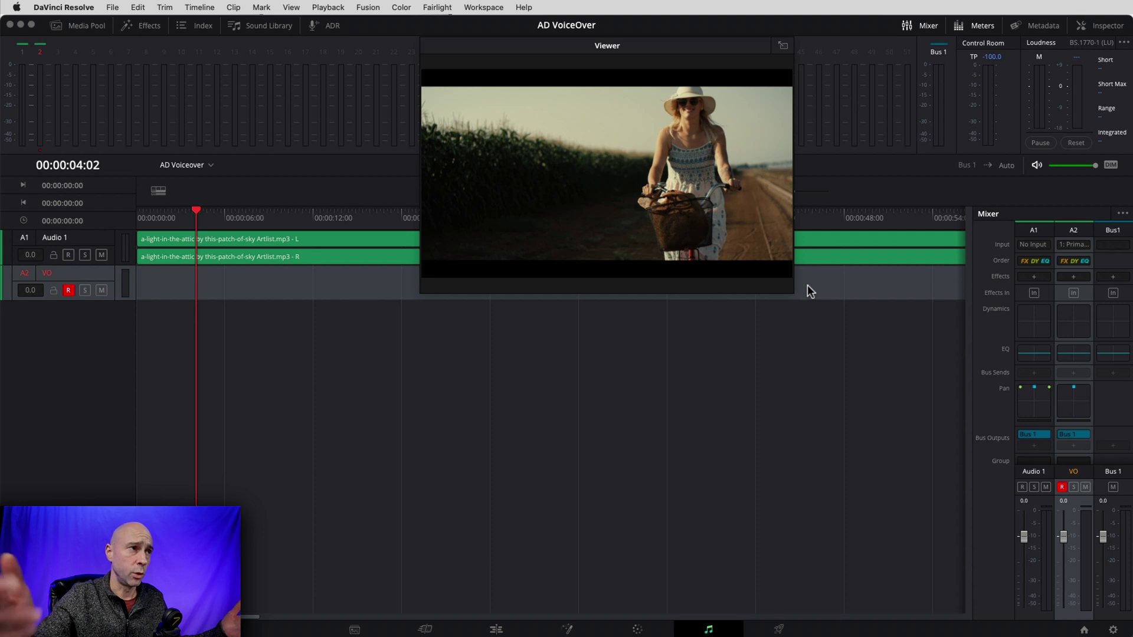
left_click_drag(790, 291, 764, 244)
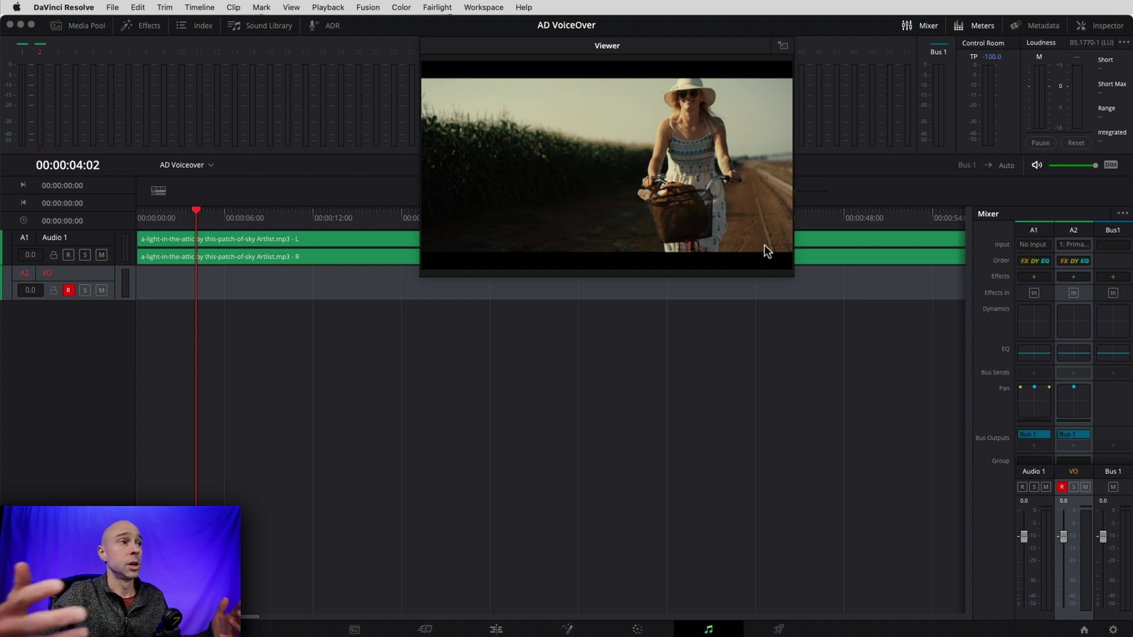
left_click(783, 46)
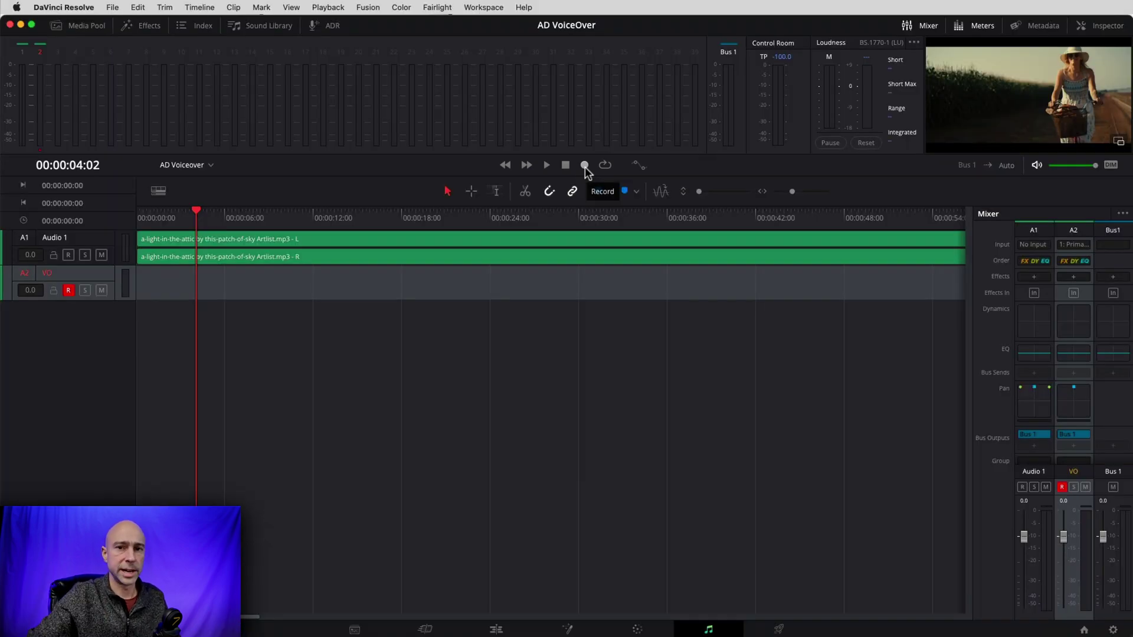
Record a roughly 12-second voiceover take onto the VO track from the timeline start.
left_click(139, 212)
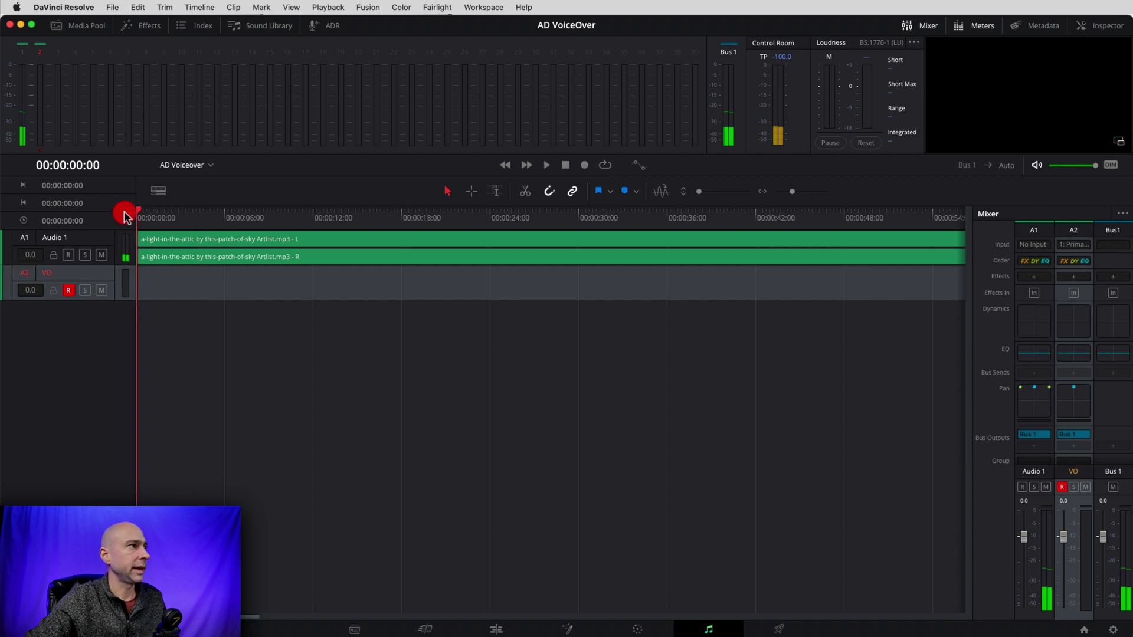
left_click(584, 166)
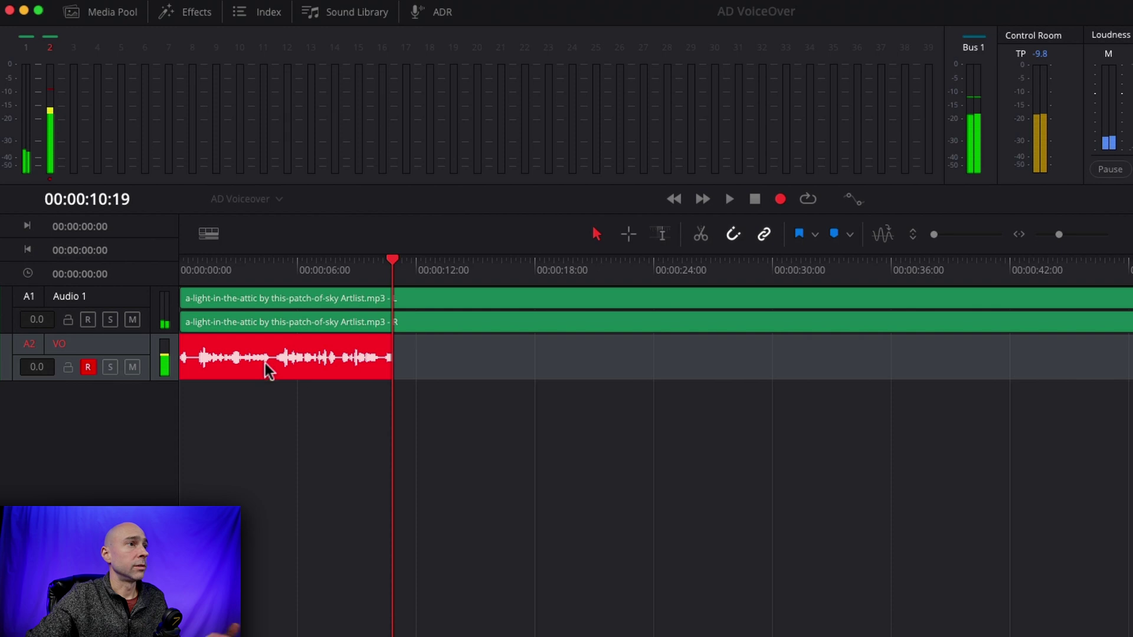
left_click(755, 200)
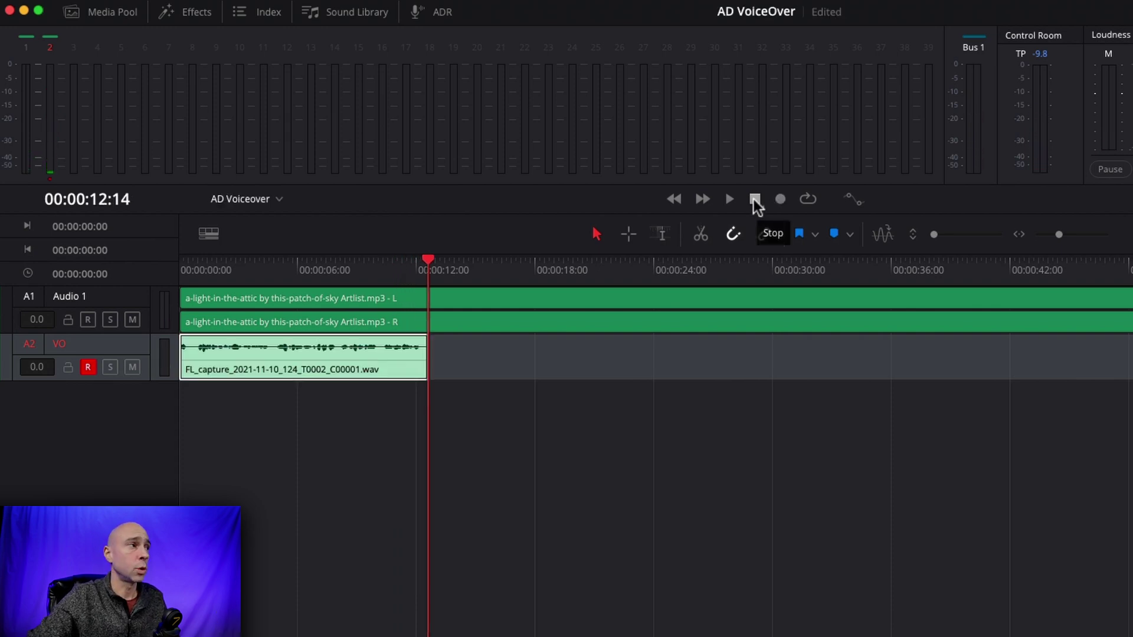
left_click(755, 200)
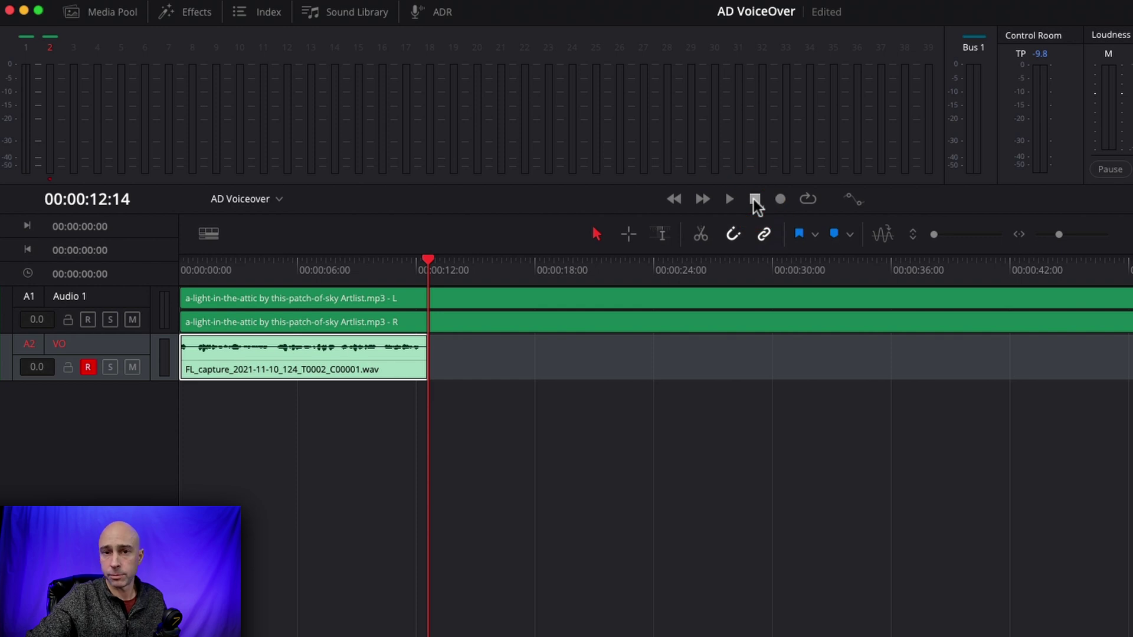
left_click(754, 200)
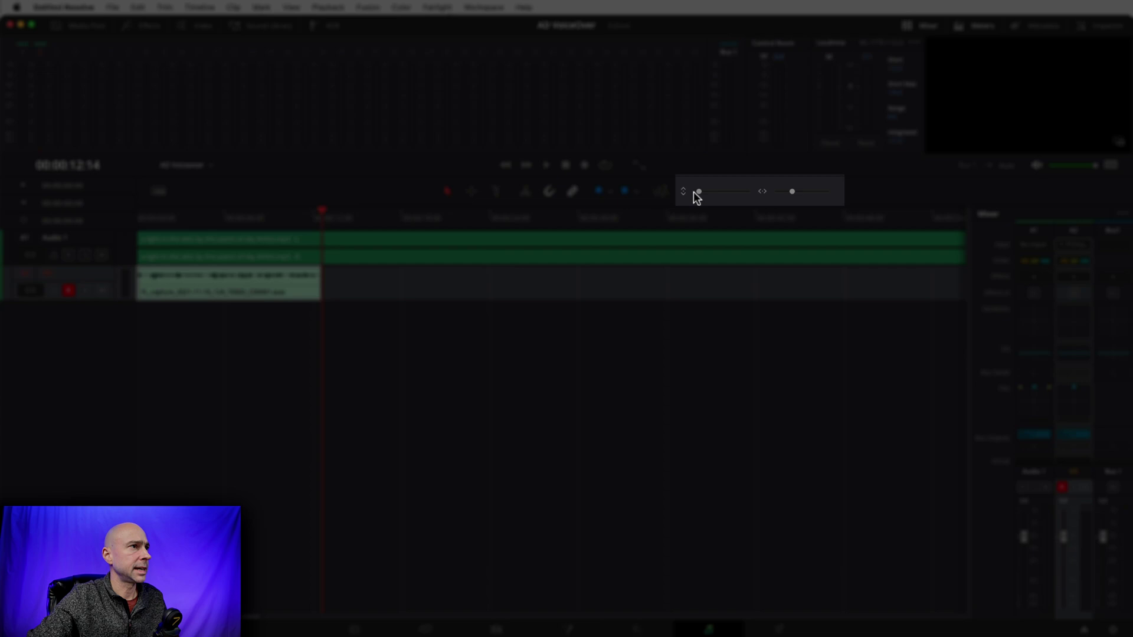
Enlarge the audio tracks, play the voiceover against the music with A2 disarmed, then re-arm it.
left_click_drag(697, 191, 711, 192)
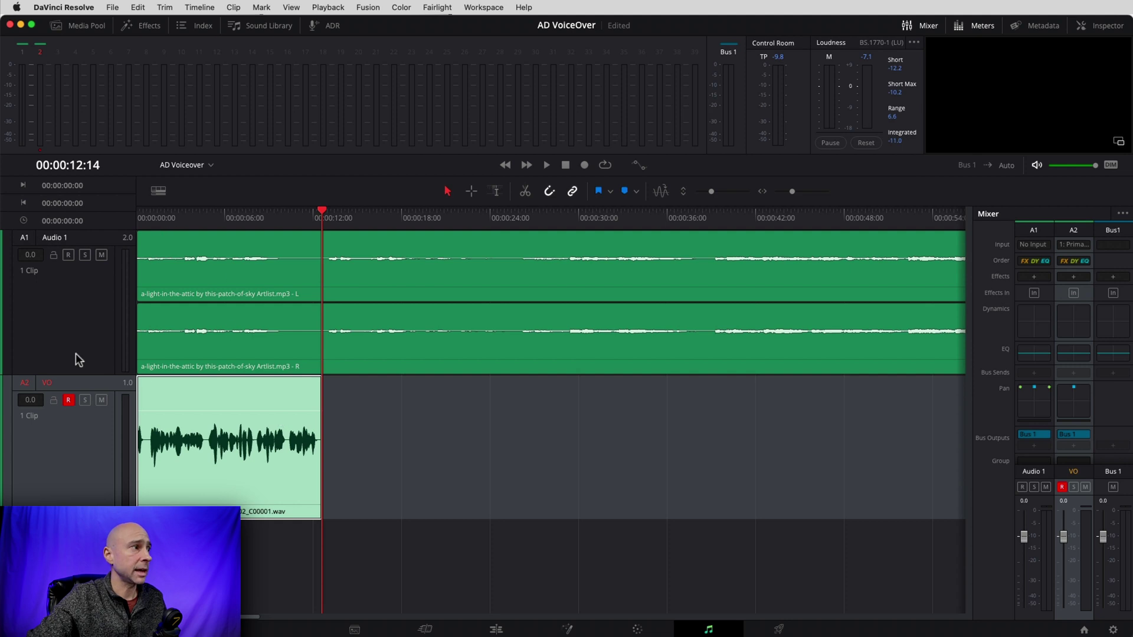
left_click(68, 400)
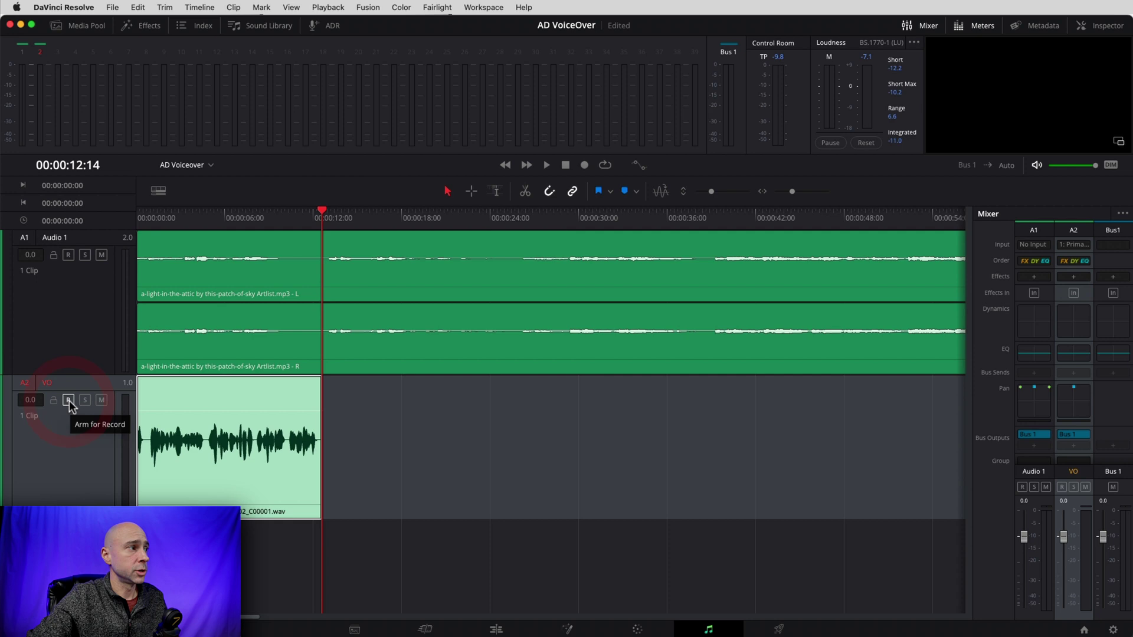
left_click(160, 218)
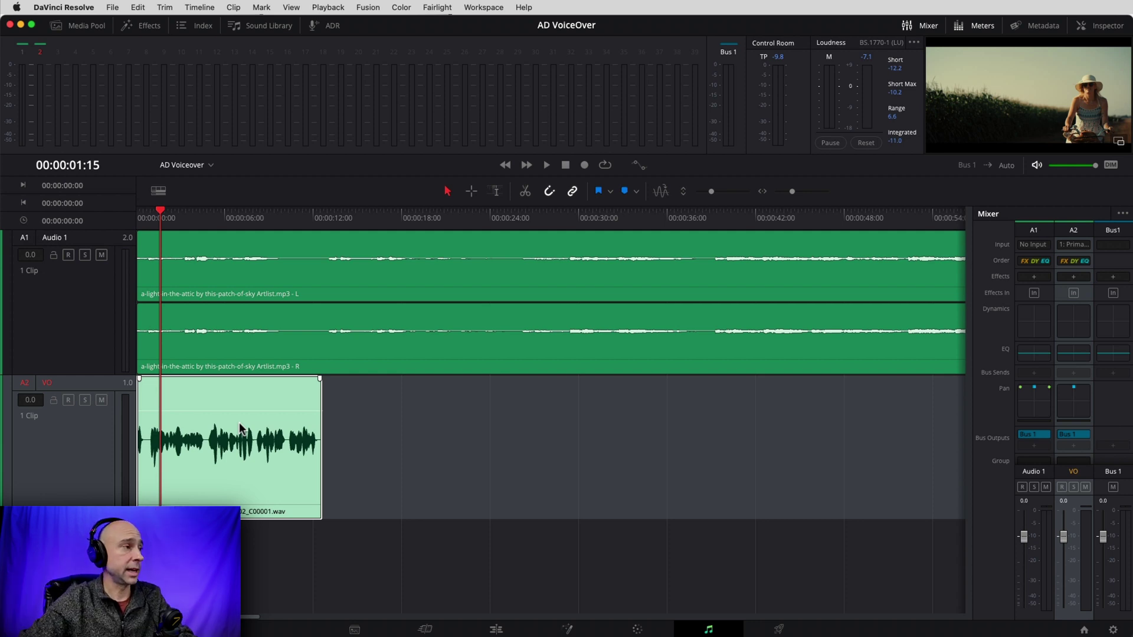
key("space")
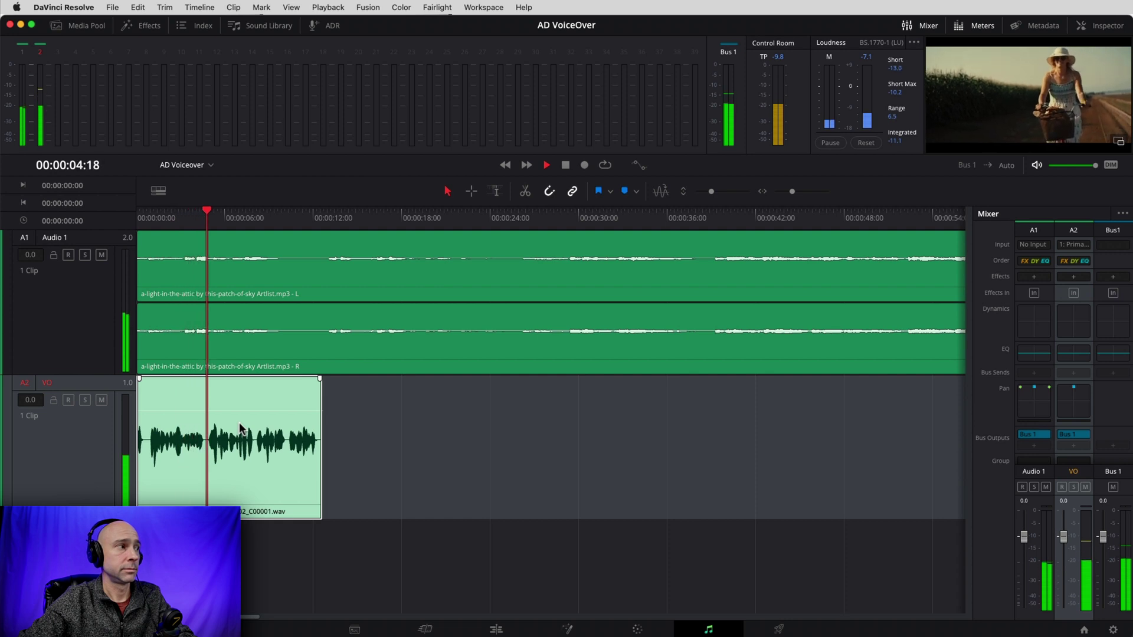
key("space")
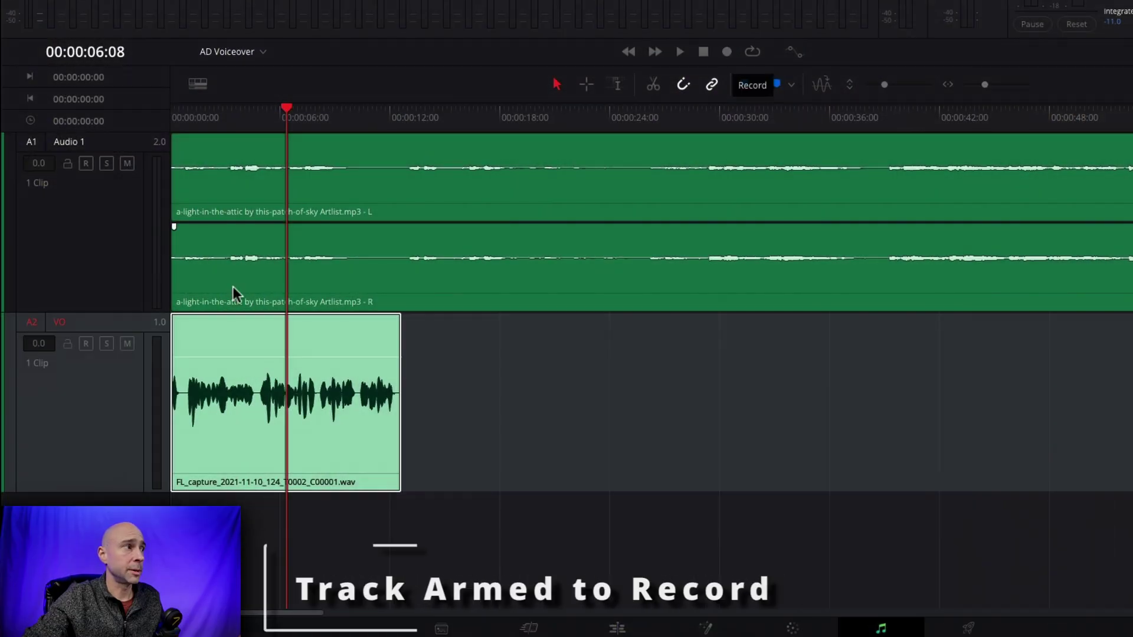
left_click(86, 346)
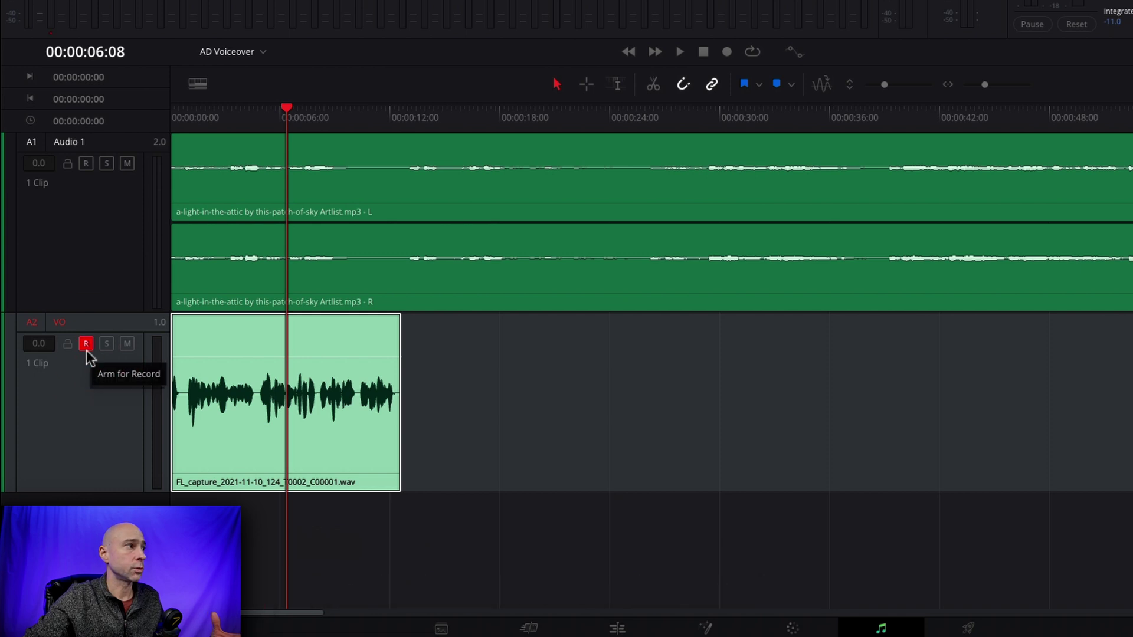